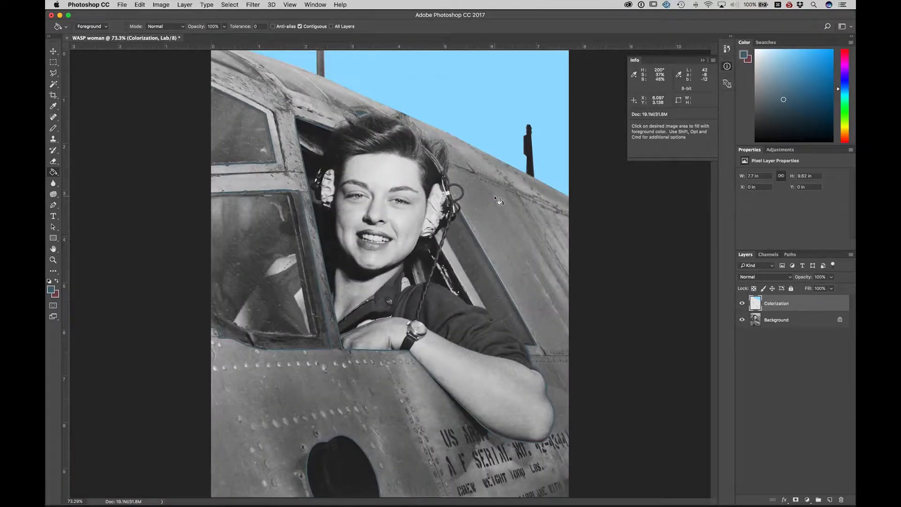
# Step: Fill the aircraft fuselage with slate blue, and the cockpit window frame and lower oval opening with rust
pyautogui.click(497, 200)
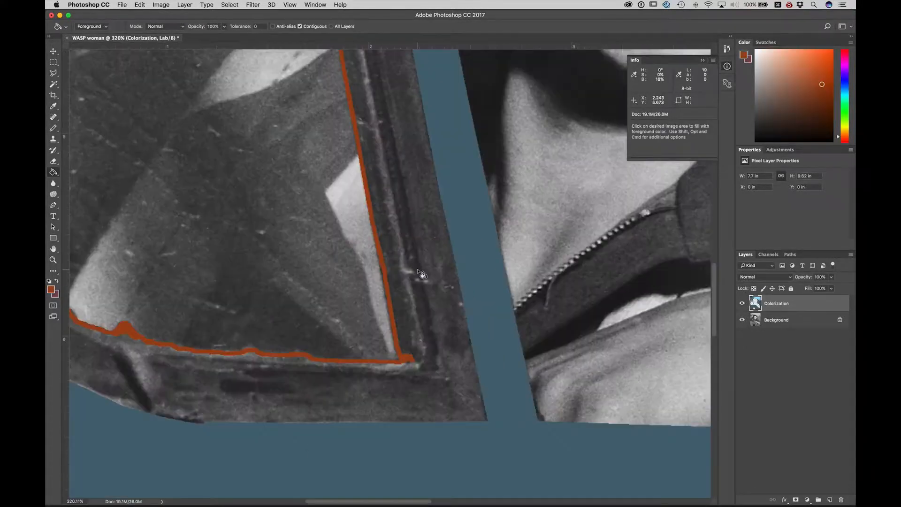
pyautogui.click(423, 270)
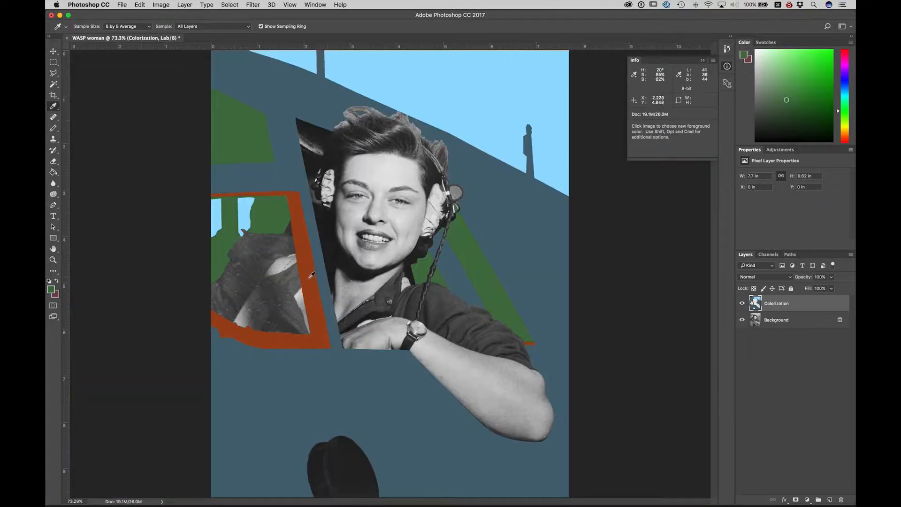
pyautogui.keyDown('alt'); pyautogui.click(307, 277); pyautogui.keyUp('alt')
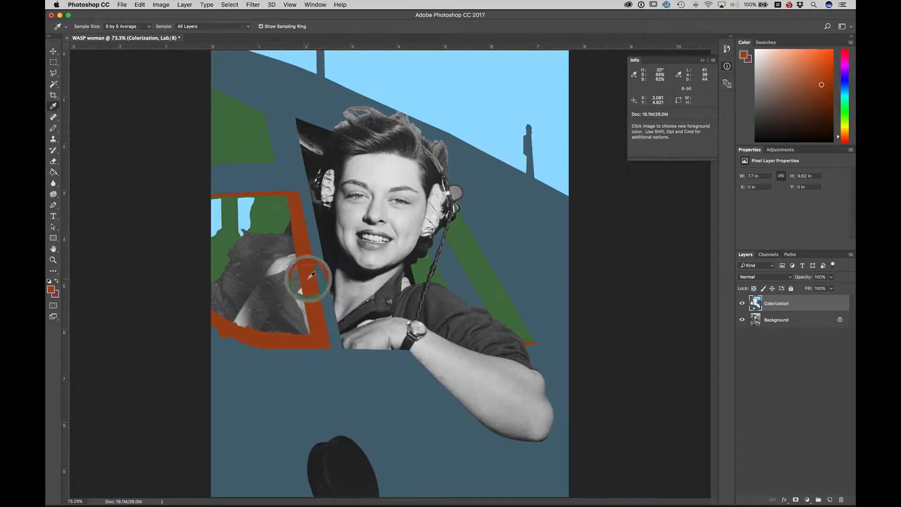
pyautogui.click(358, 457)
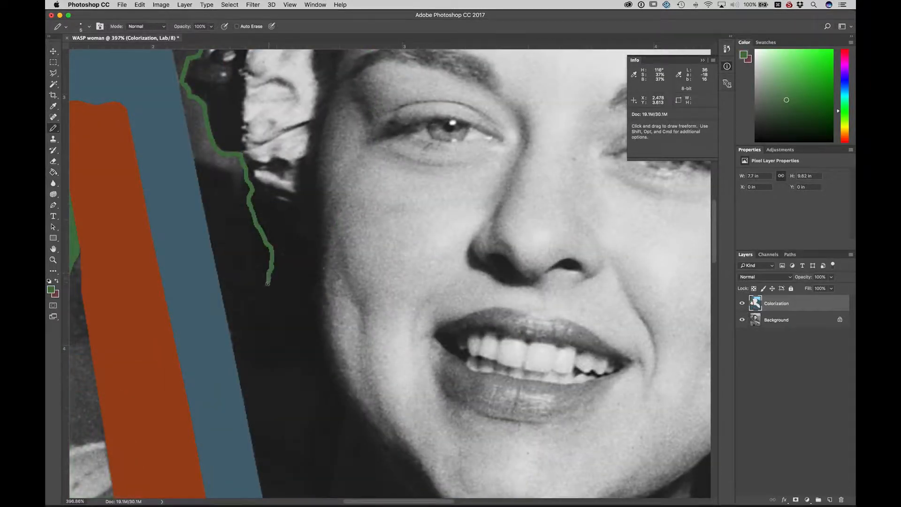
# Step: Extend the green outline along the hair's edge below the earphone, and fill the patches by the collar and above the wrist with yellow
pyautogui.moveTo(267, 283); pyautogui.dragTo(238, 327)
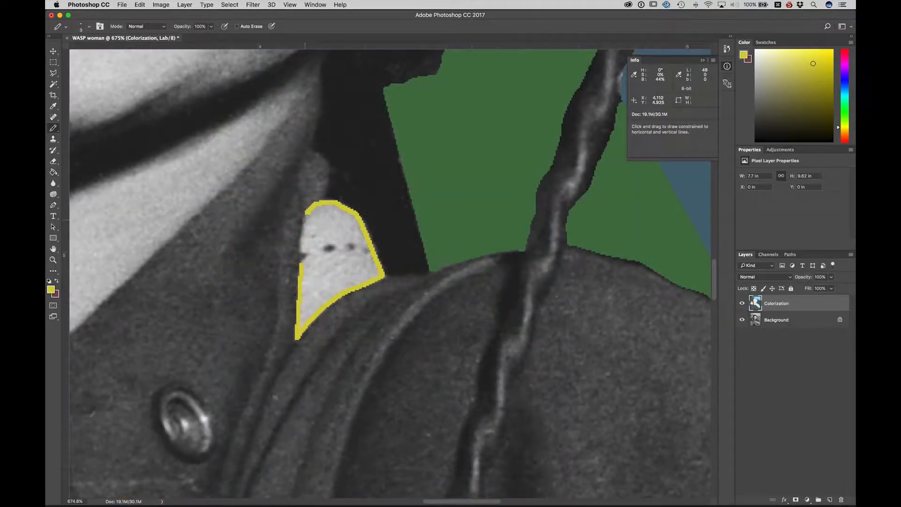
pyautogui.moveTo(301, 263); pyautogui.dragTo(306, 219)
pyautogui.press('g')
pyautogui.click(332, 218)
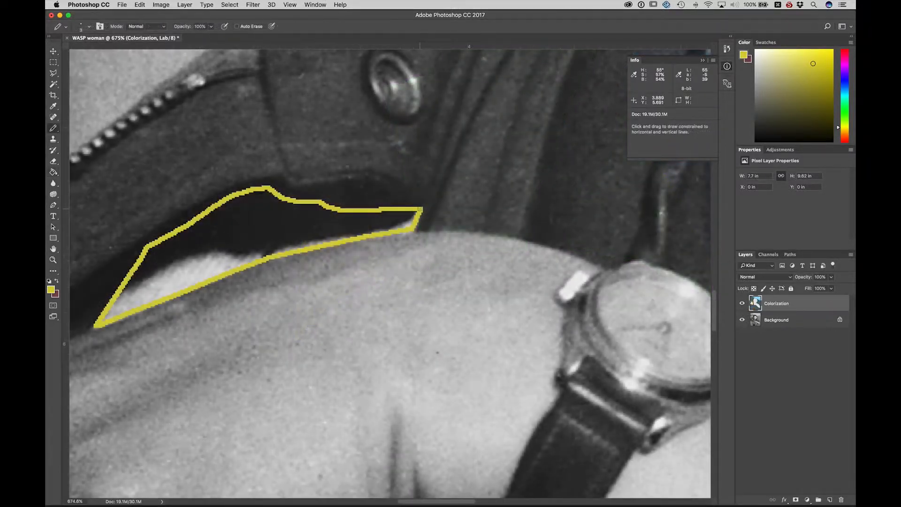
pyautogui.press('g')
pyautogui.click(260, 235)
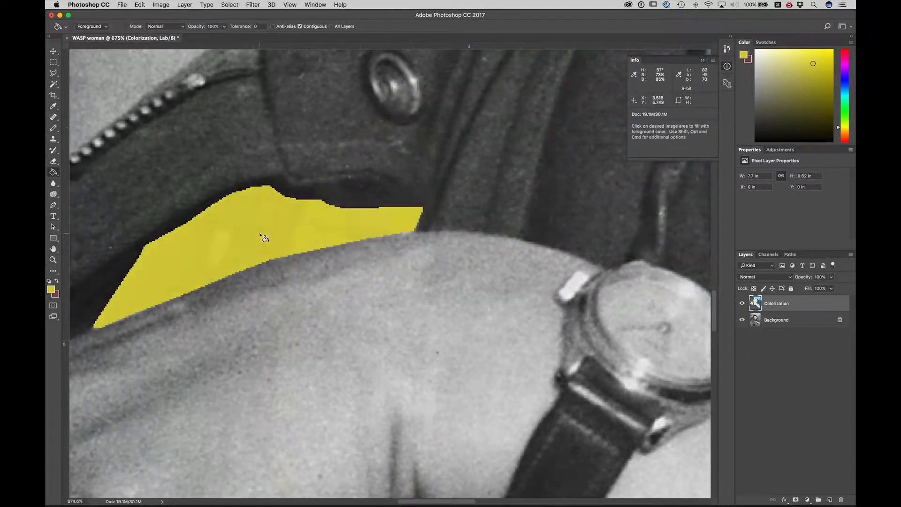
# Step: Outline the shirt along the headset cord in blue and fill the wristwatch with yellow
pyautogui.moveTo(435, 232); pyautogui.dragTo(424, 294)
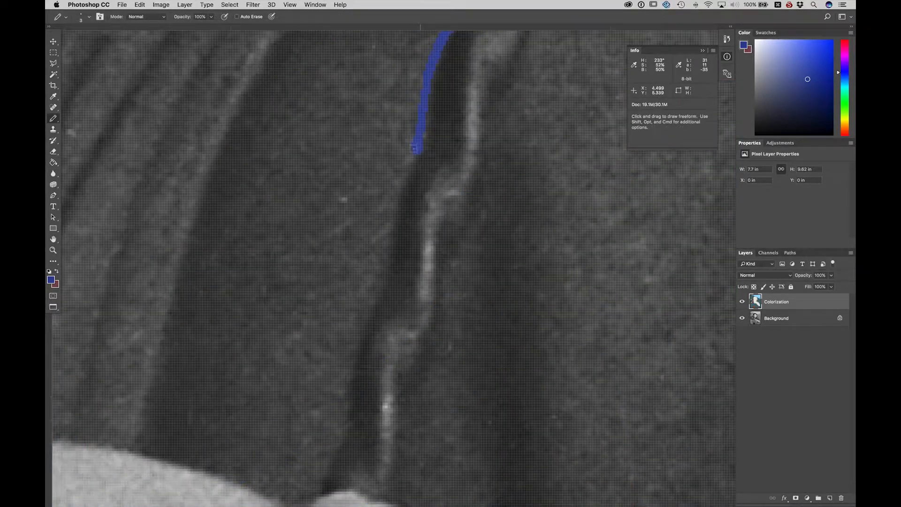
pyautogui.moveTo(415, 149)
pyautogui.mouseDown()
pyautogui.moveTo(388, 217)
pyautogui.moveTo(383, 276)
pyautogui.mouseUp()
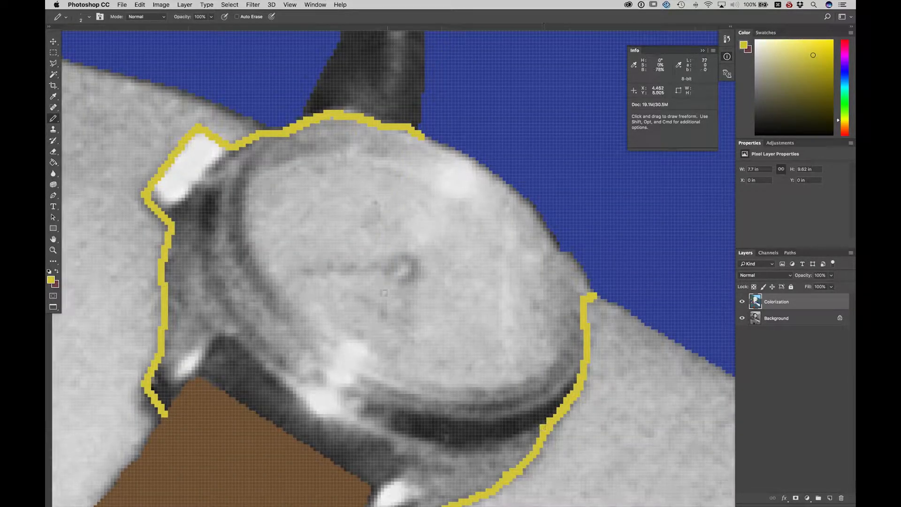
pyautogui.press('g')
pyautogui.click(384, 286)
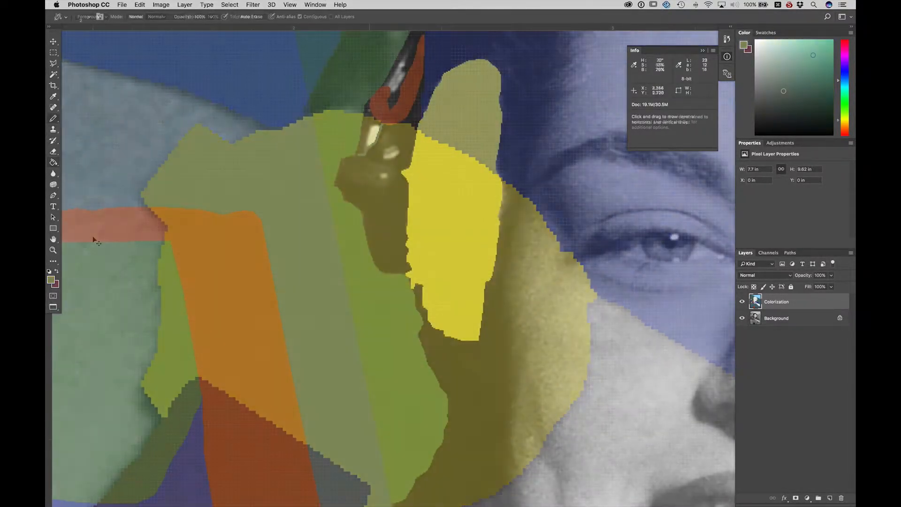
# Step: Fill the headset cord's loop with slate blue and the opposite earphone's dark mount with olive brown
pyautogui.press('g')
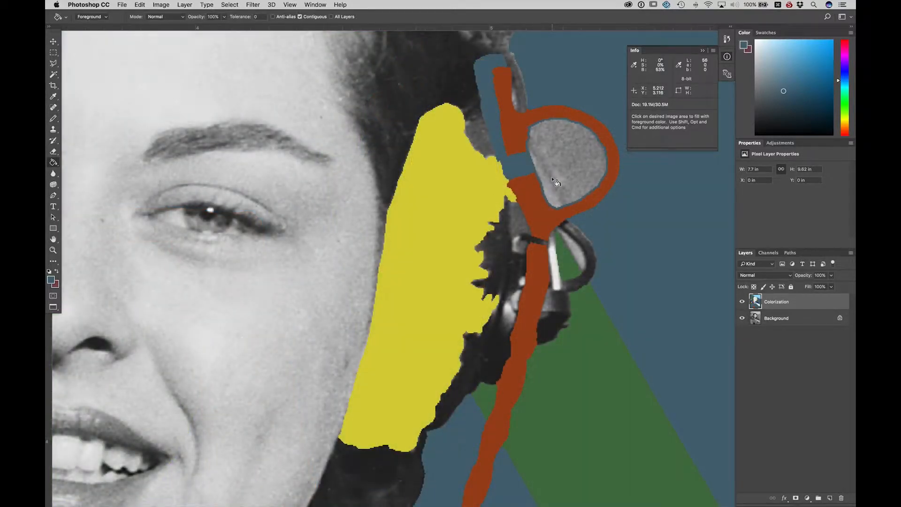
pyautogui.click(551, 179)
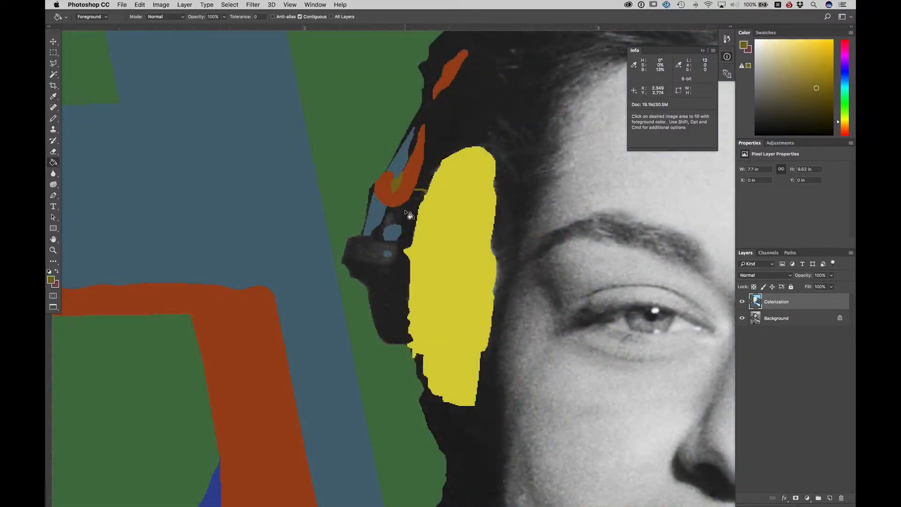
pyautogui.click(409, 214)
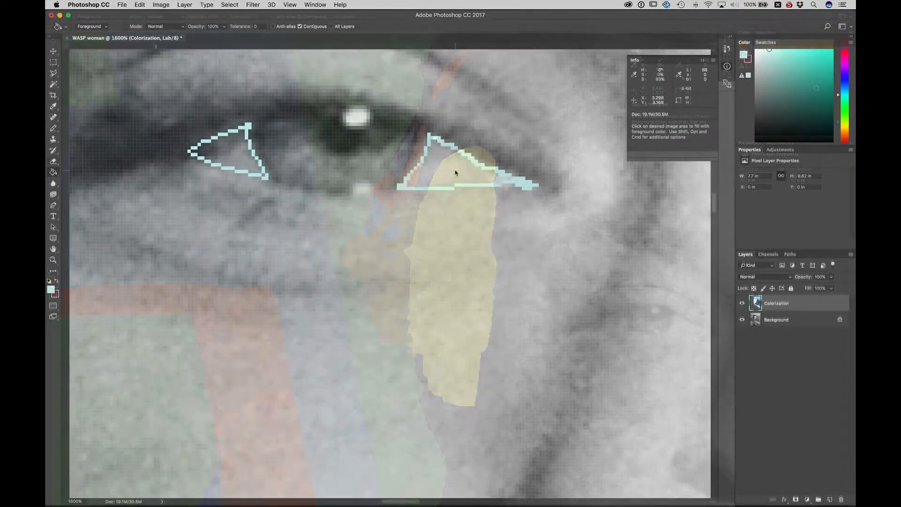
# Step: Fill the outlined white of the eye with pale cyan and the hair areas around the face with golden brown
pyautogui.click(452, 171)
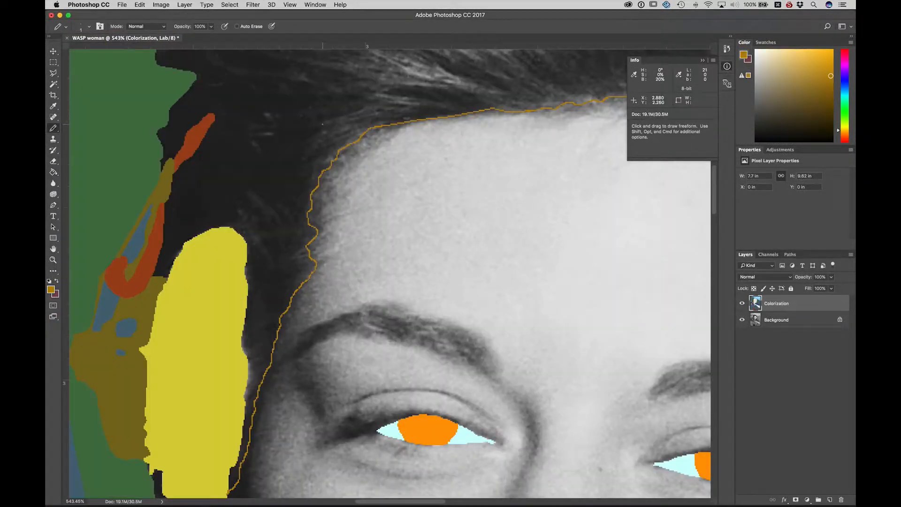
pyautogui.press('g')
pyautogui.click(324, 127)
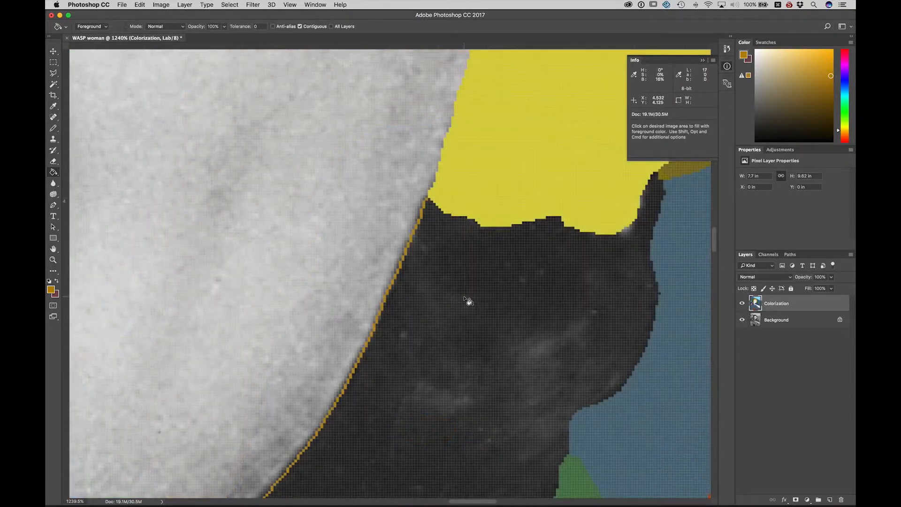
pyautogui.click(468, 300)
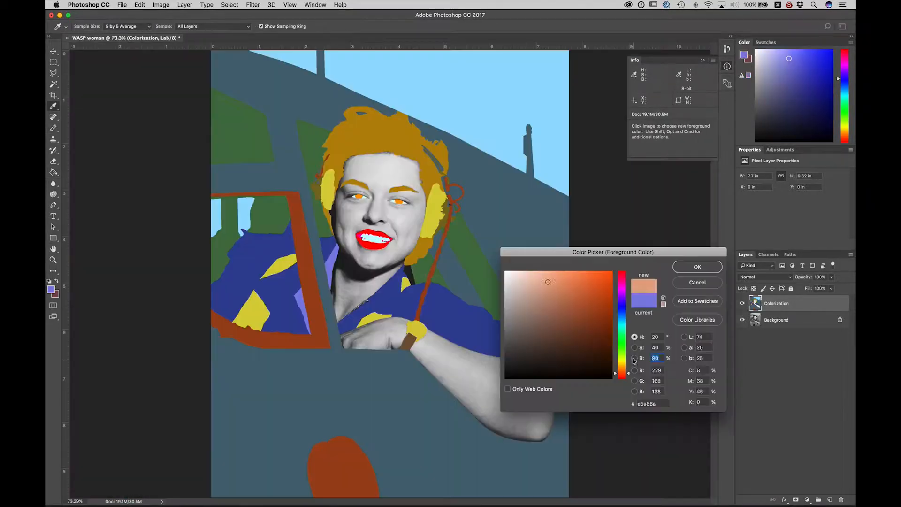
# Step: Set the skin color's brightness to 100% with hue 20 and saturation 40%, and fill the face, neck, hand and forearm
pyautogui.write('100')
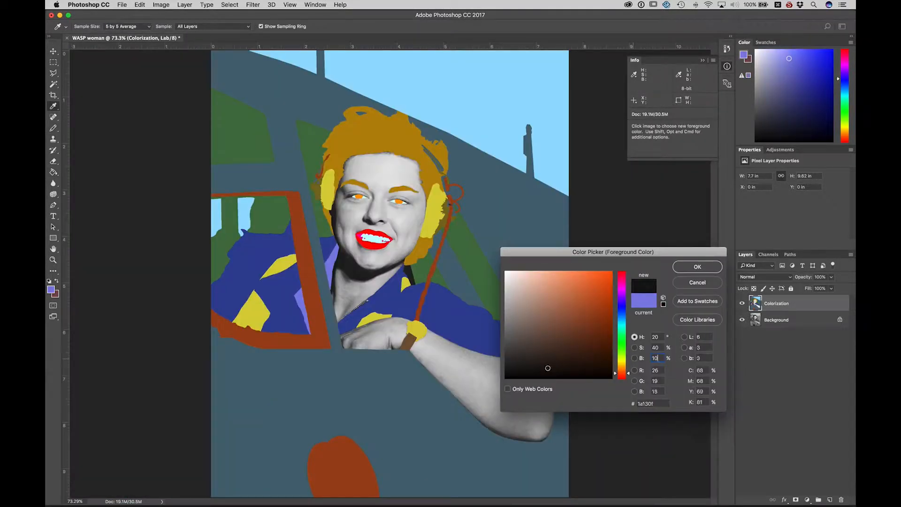
pyautogui.click(693, 268)
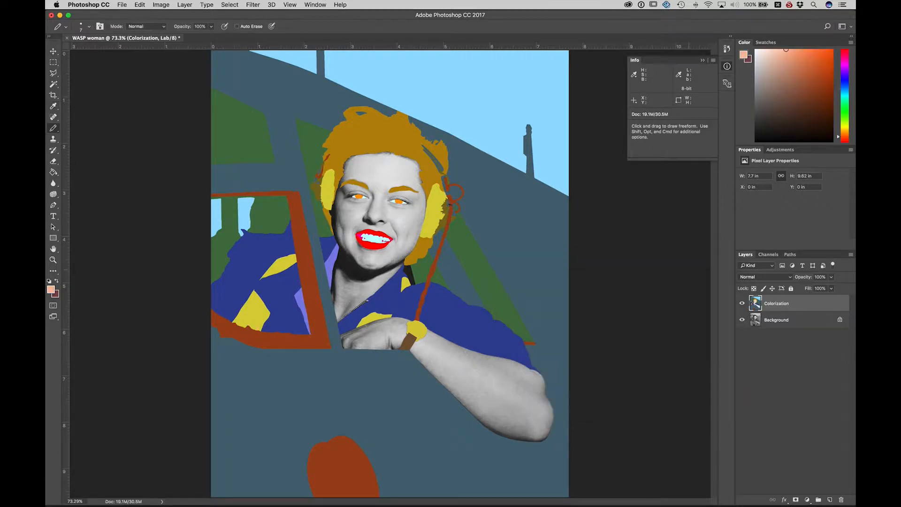
pyautogui.press('g')
pyautogui.click(370, 291)
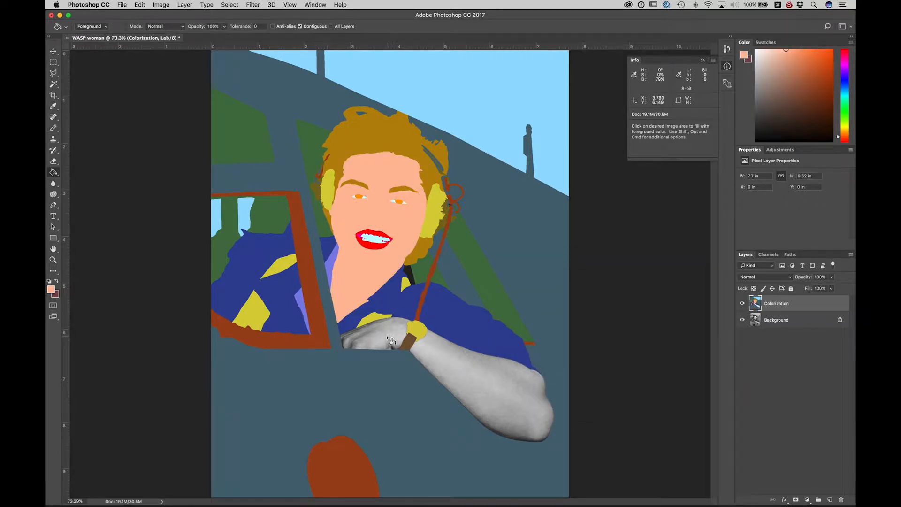
pyautogui.click(390, 340)
pyautogui.click(425, 350)
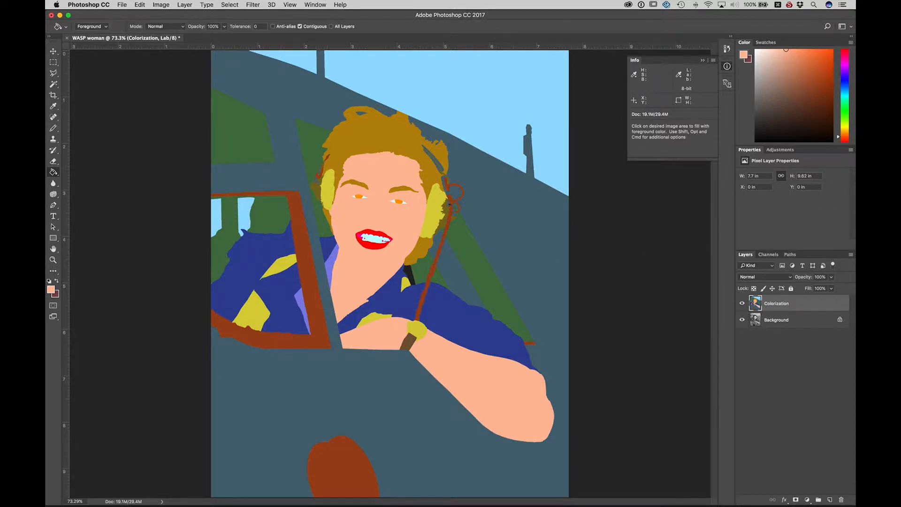
# Step: Set the Colorization layer's blend mode to Color
pyautogui.press('z')
pyautogui.moveTo(399, 303); pyautogui.dragTo(418, 303)
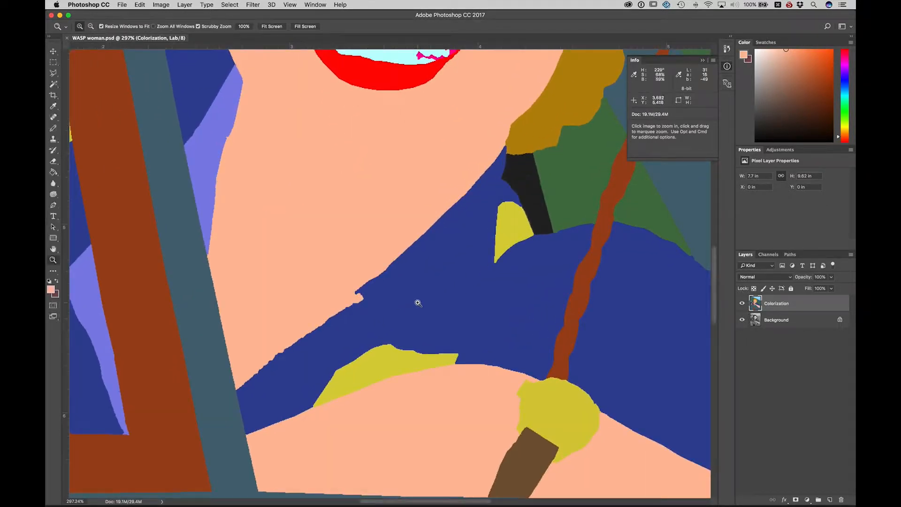
pyautogui.click(770, 278)
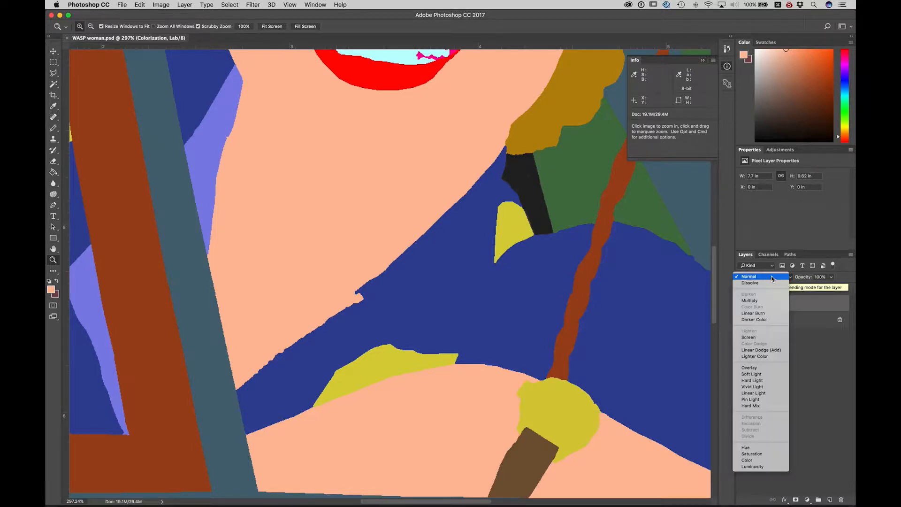
pyautogui.click(751, 461)
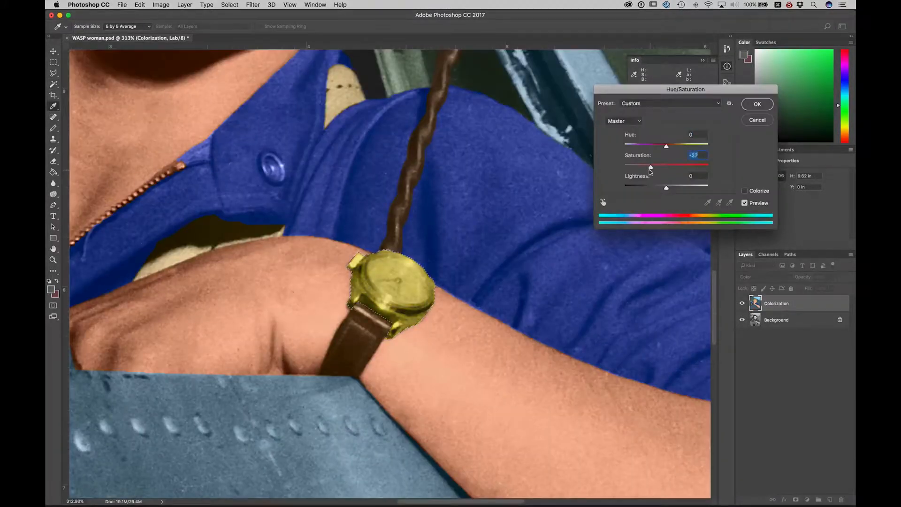
# Step: Lower the saturation of the selected wristwatch color and the selected blue shirt color with Hue/Saturation
pyautogui.moveTo(652, 173); pyautogui.dragTo(633, 173)
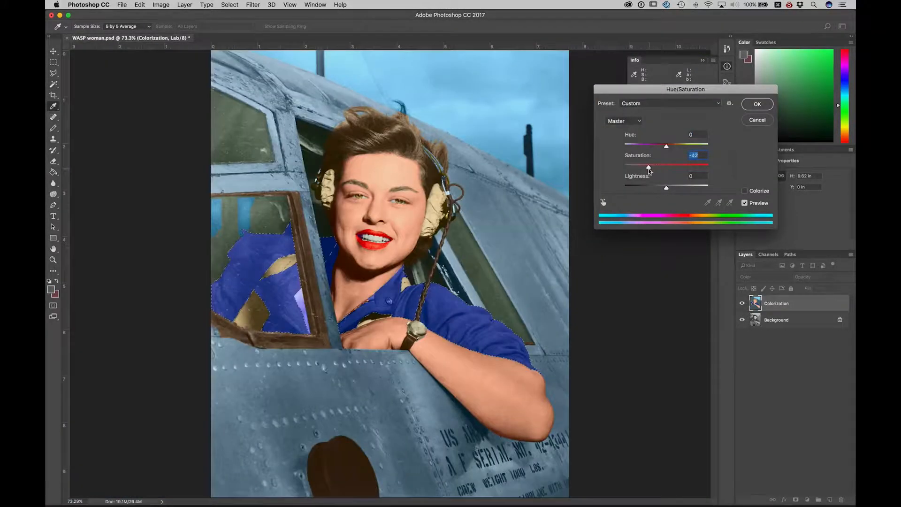
pyautogui.moveTo(647, 170); pyautogui.dragTo(641, 174)
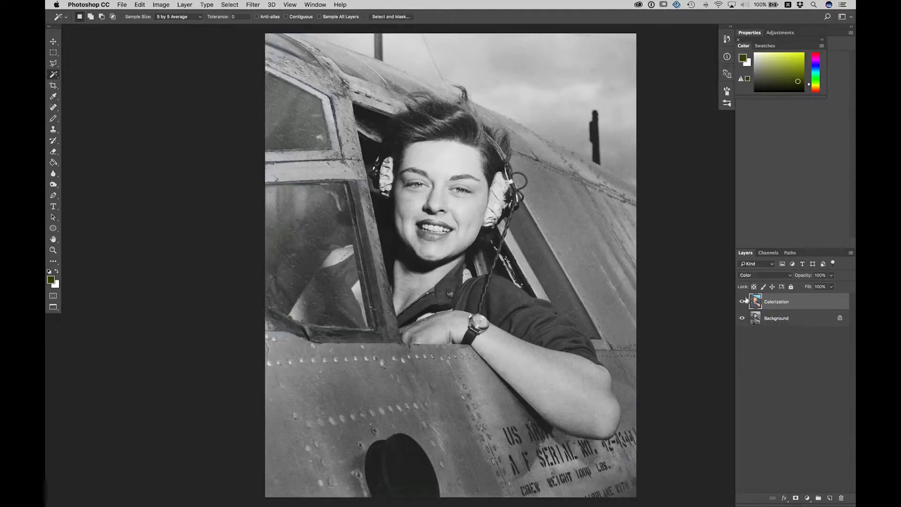
# Step: Show the Colorization layer and switch its blend mode to Normal
pyautogui.click(742, 302)
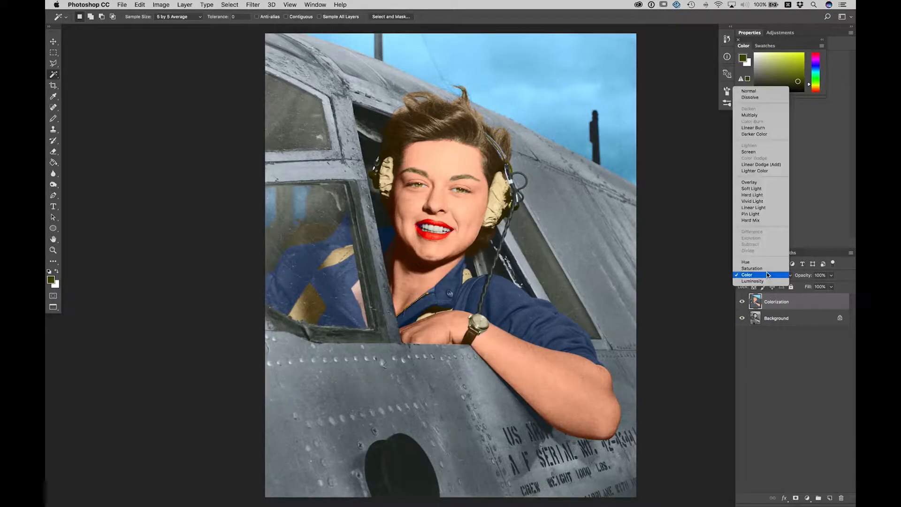
pyautogui.click(766, 275)
pyautogui.click(764, 92)
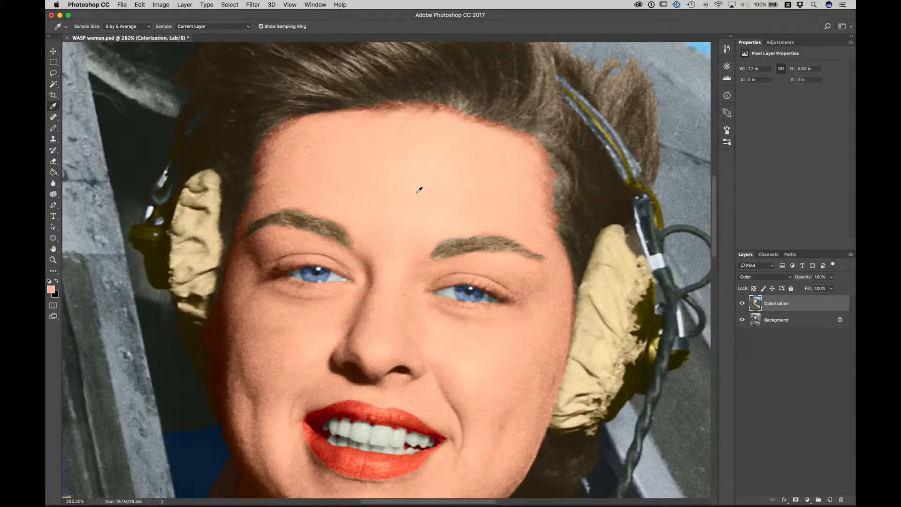
# Step: Create a layer named Hair Adjust in Color mode and brush the hair color over the hairline at the temple
pyautogui.click(53, 127)
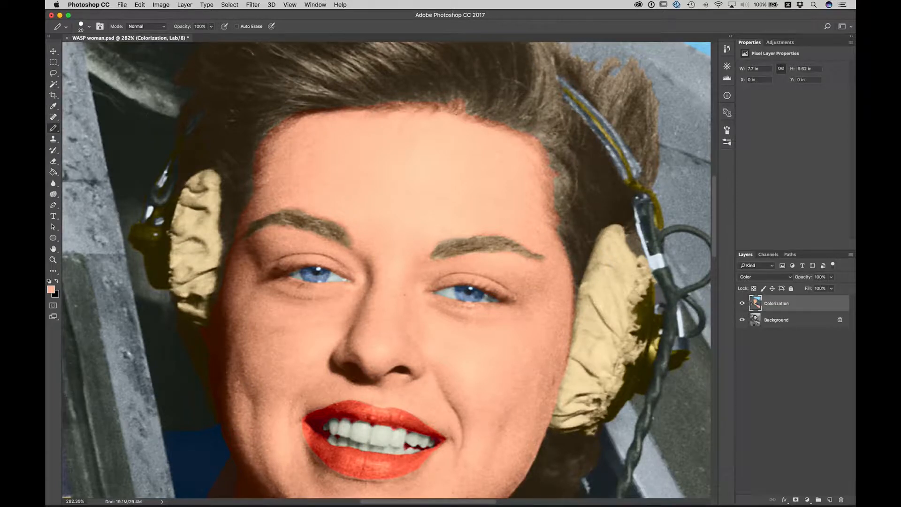
pyautogui.press('super+shift+n')
pyautogui.write('Hair Adjus')
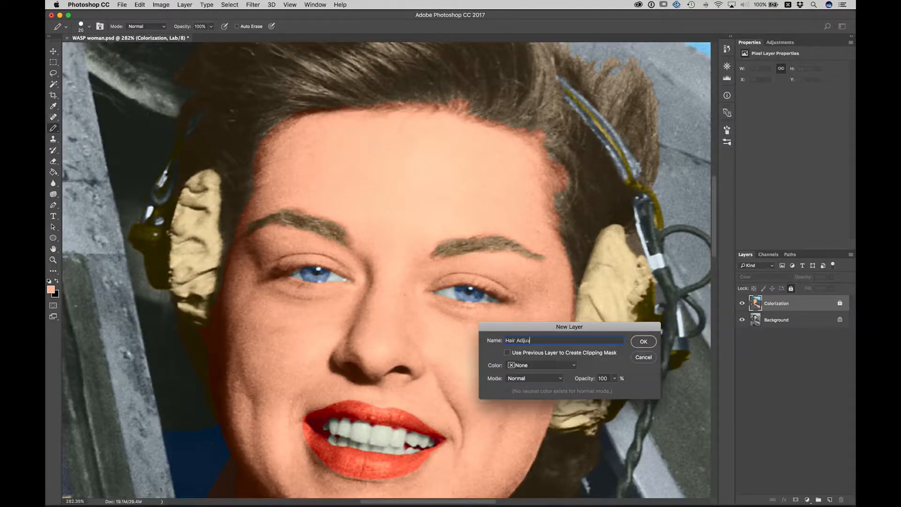
pyautogui.write('t')
pyautogui.click(535, 378)
pyautogui.click(543, 489)
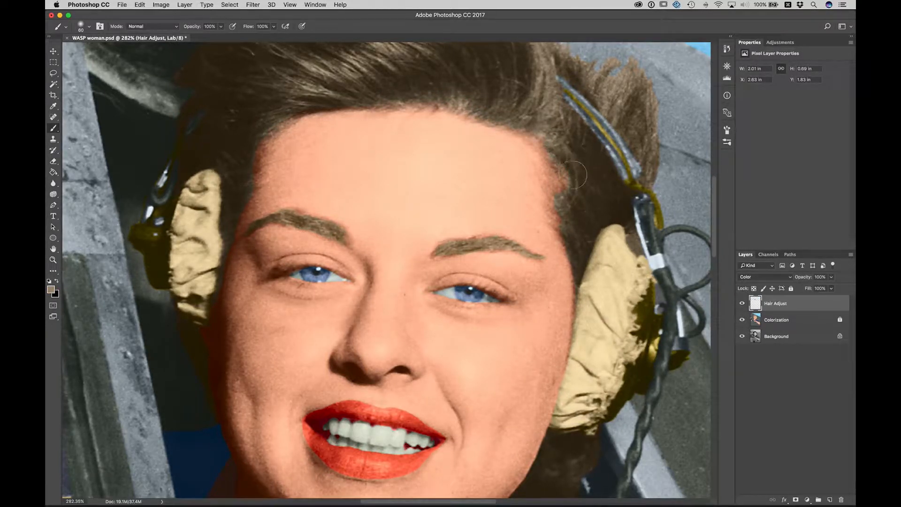
pyautogui.moveTo(571, 184); pyautogui.dragTo(565, 203)
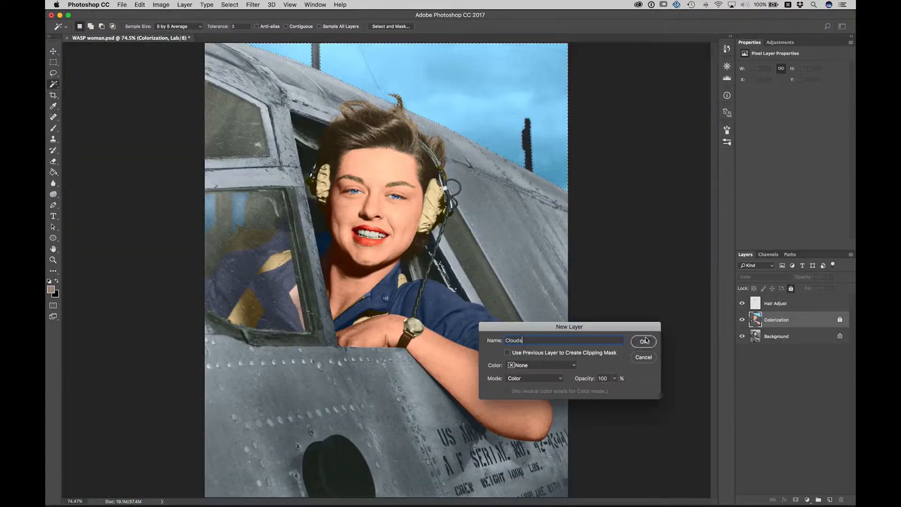
# Step: Create the Clouds layer in Color mode and brush muted teal over the selected sky
pyautogui.click(644, 341)
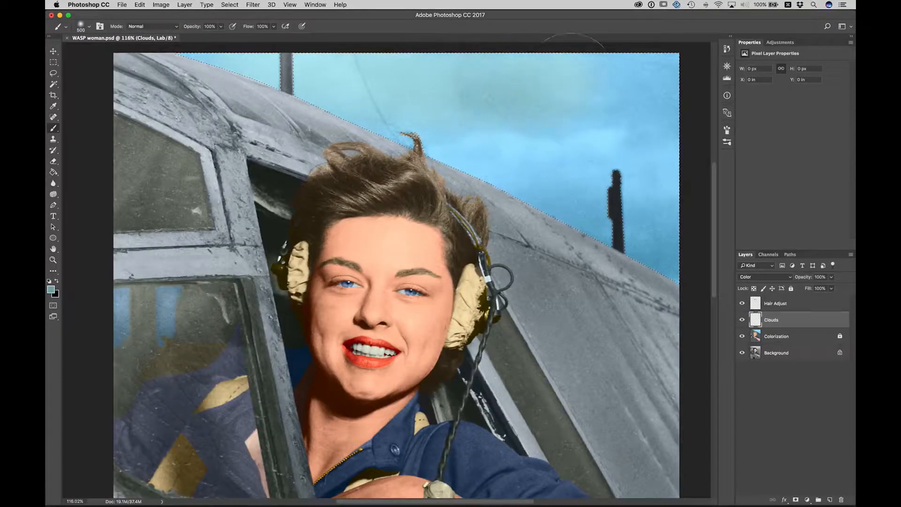
pyautogui.moveTo(570, 80); pyautogui.dragTo(674, 82)
pyautogui.moveTo(559, 232)
pyautogui.mouseDown()
pyautogui.moveTo(605, 230)
pyautogui.moveTo(647, 253)
pyautogui.moveTo(668, 233)
pyautogui.mouseUp()
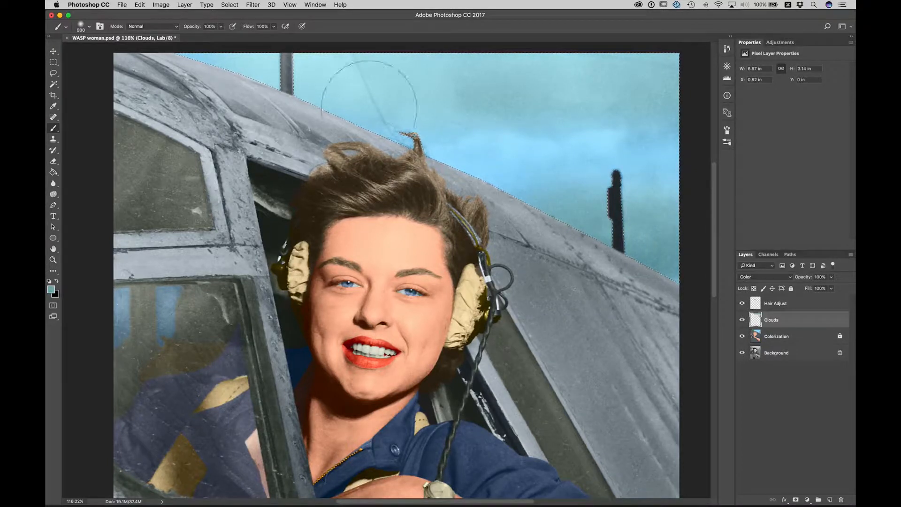
# Step: Adjust the painted cloud color on the Clouds layer with Hue/Saturation
pyautogui.hotkey('ctrl', 'u')
pyautogui.moveTo(731, 145)
pyautogui.mouseDown()
pyautogui.moveTo(751, 146)
pyautogui.moveTo(742, 149)
pyautogui.mouseUp()
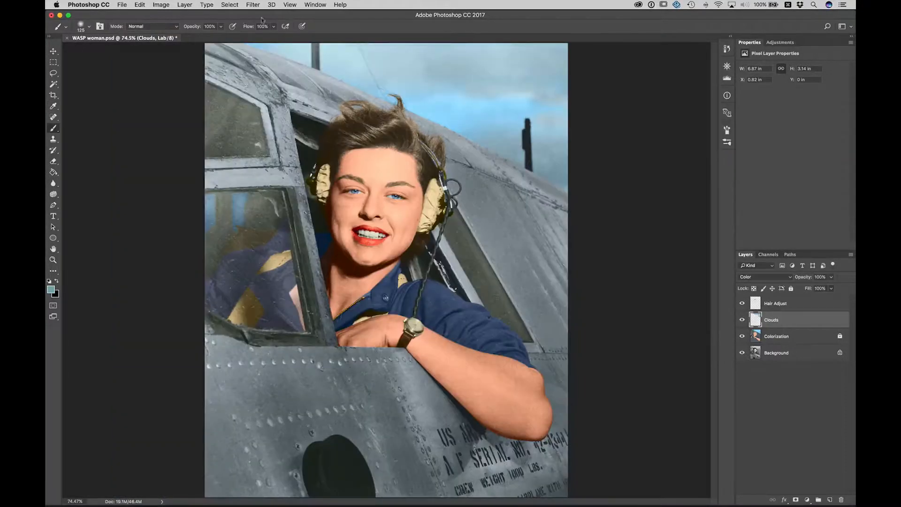
# Step: Create a new layer named Reflections in Color mode above the Clouds layer
pyautogui.click(184, 5)
pyautogui.moveTo(190, 15)
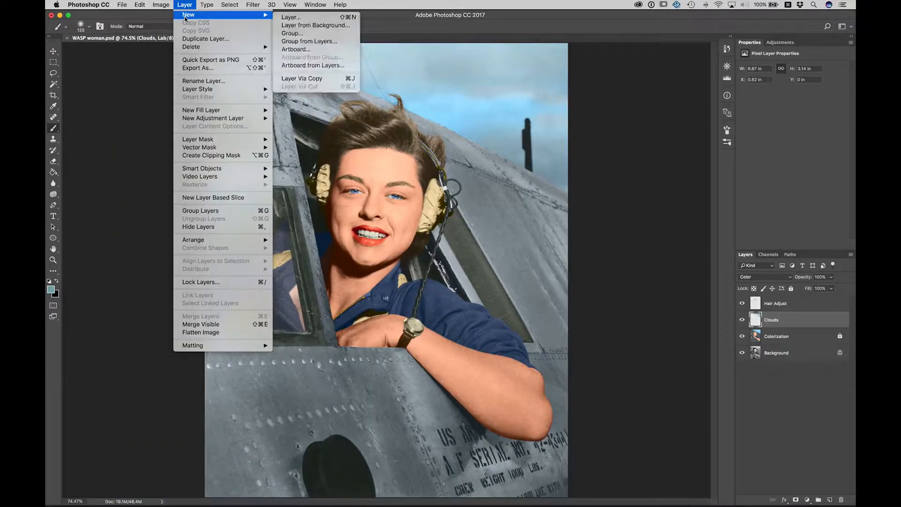
pyautogui.click(322, 18)
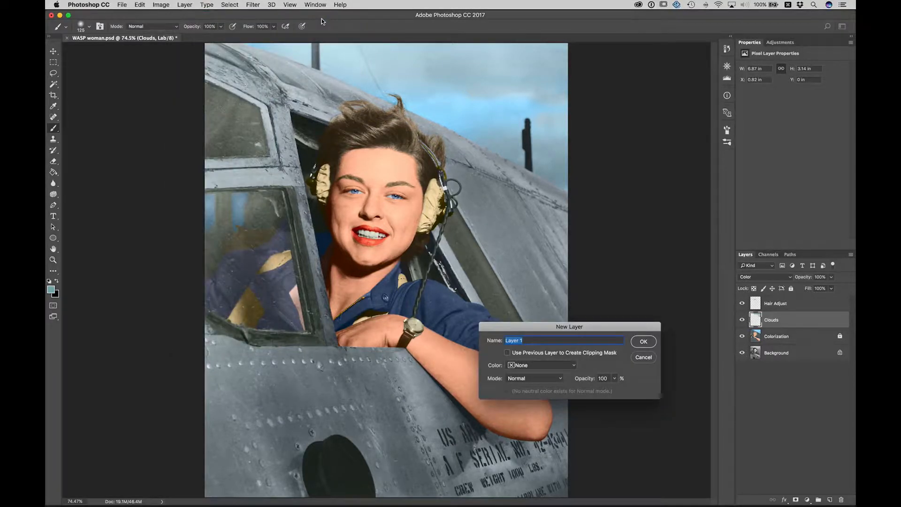
pyautogui.write('Reflections')
pyautogui.click(535, 378)
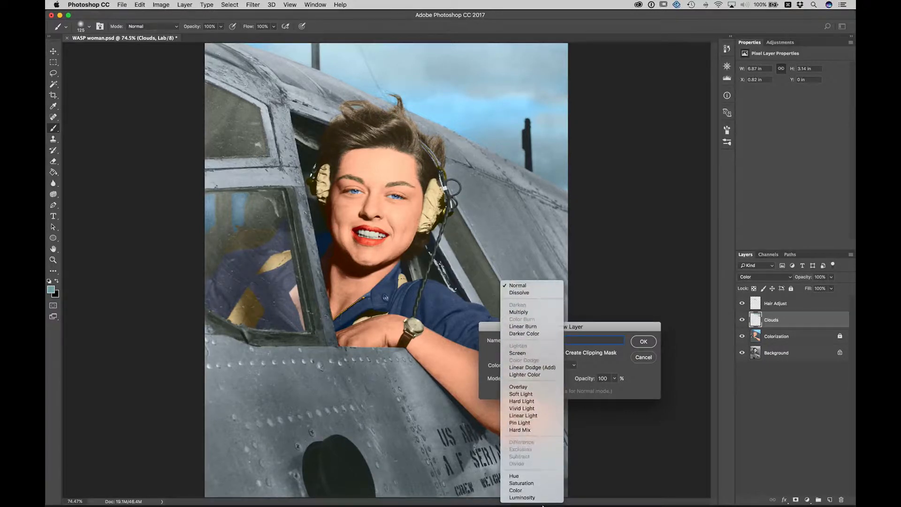
pyautogui.click(544, 490)
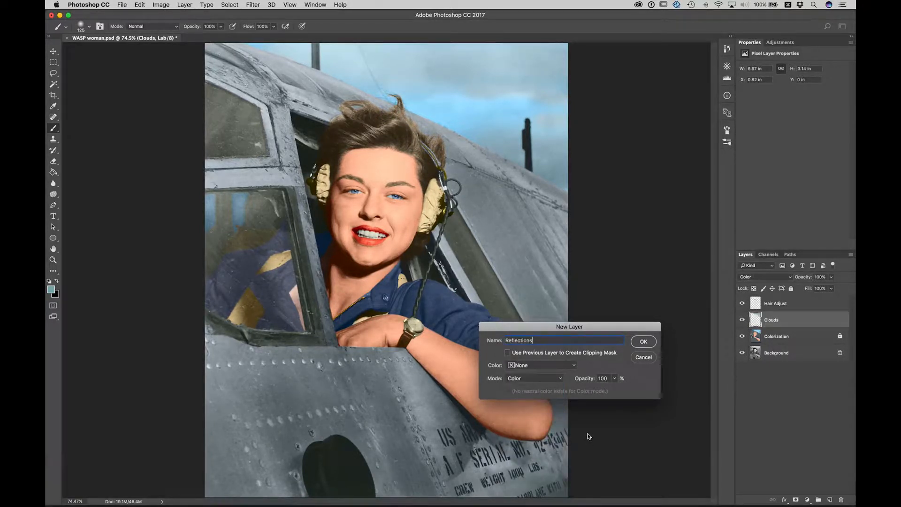
pyautogui.click(644, 341)
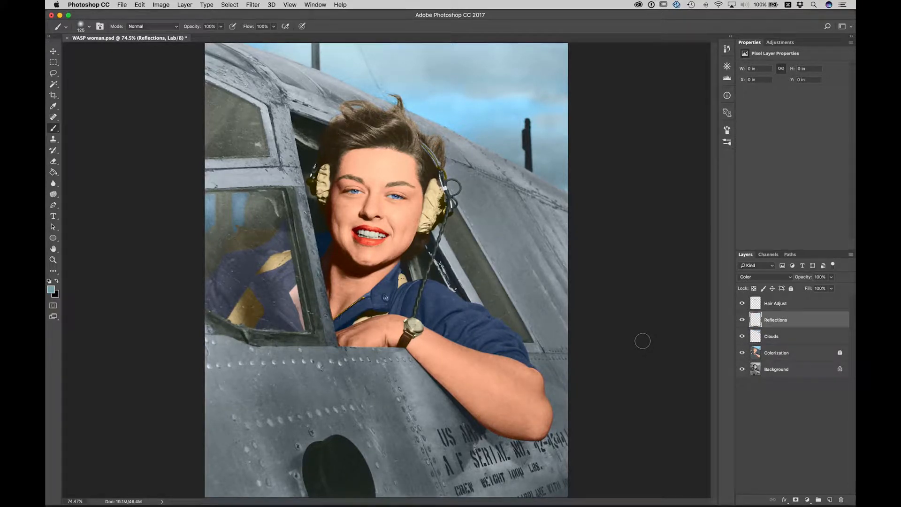
# Step: Select the gray aircraft fuselage with the Magic Wand on the Colorization layer and make the Reflections layer active
pyautogui.click(779, 354)
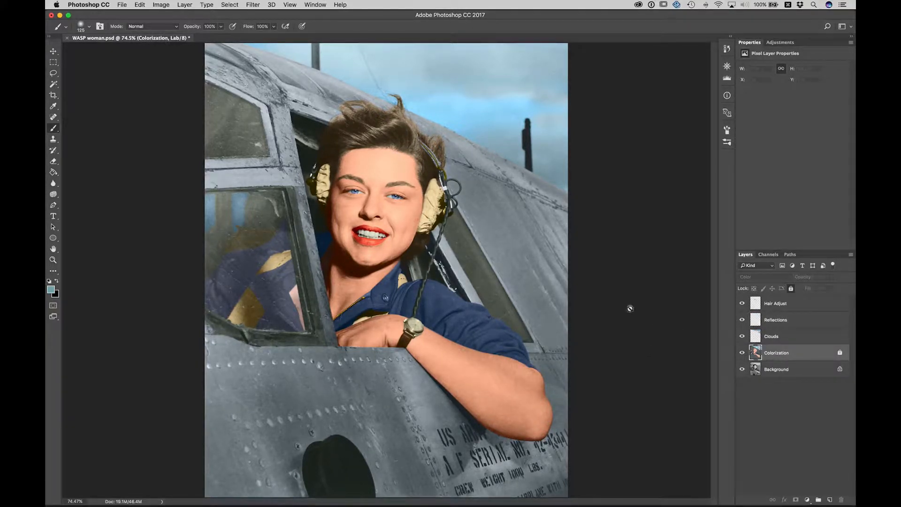
pyautogui.press('w')
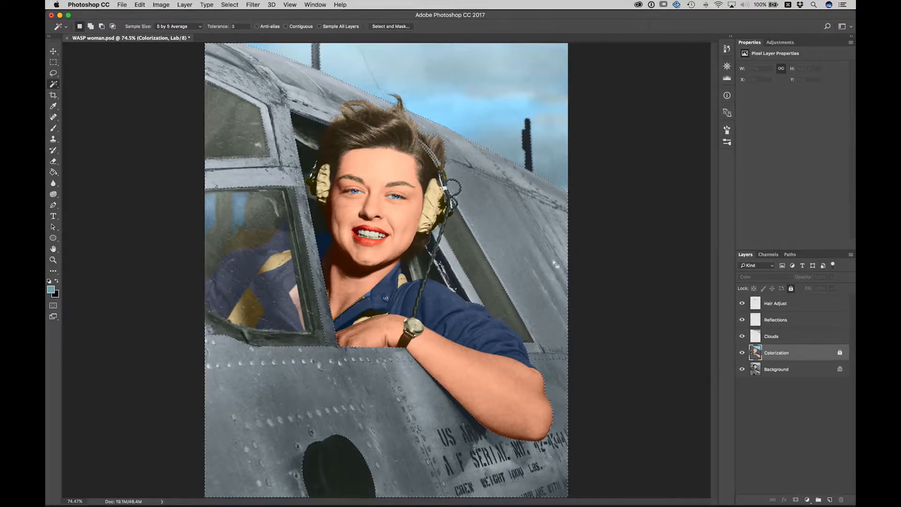
pyautogui.click(801, 320)
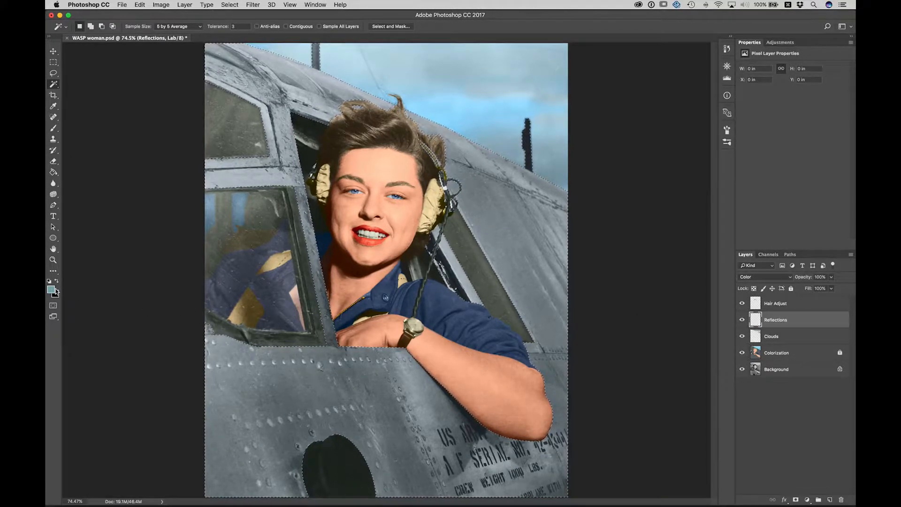
# Step: On the Reflections layer, brush sampled sky blue at 20% opacity over the upper fuselage and brown at 10% over its lower part
pyautogui.click(769, 355)
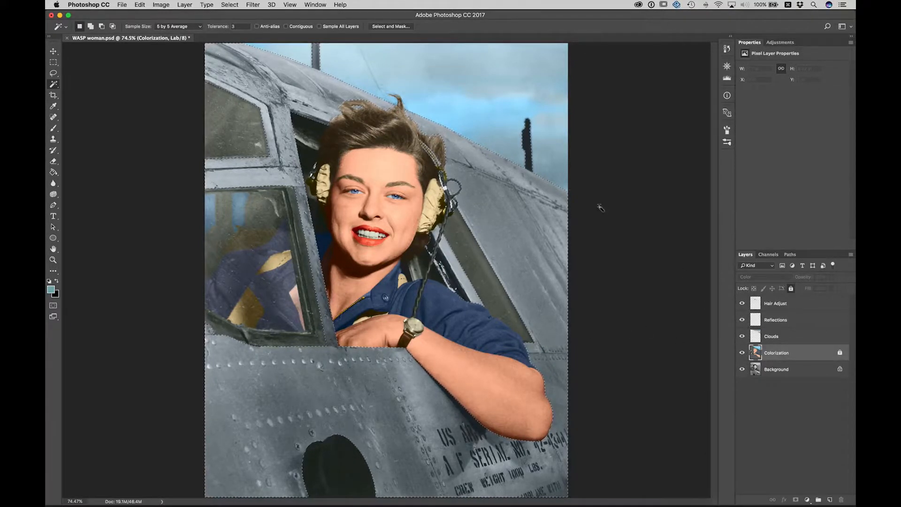
pyautogui.press('i')
pyautogui.click(458, 112)
pyautogui.press('b')
pyautogui.hotkey('alt', ']')
pyautogui.hotkey('alt', ']')
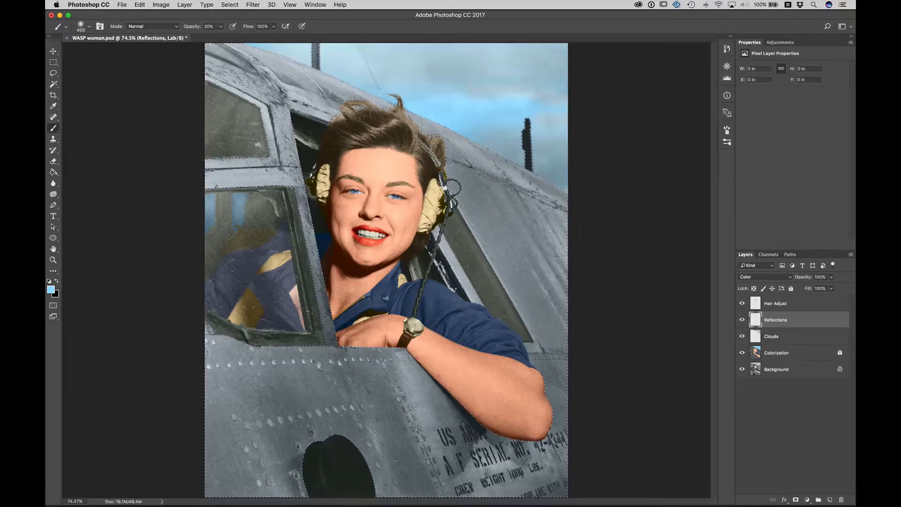
pyautogui.moveTo(554, 274); pyautogui.dragTo(561, 293)
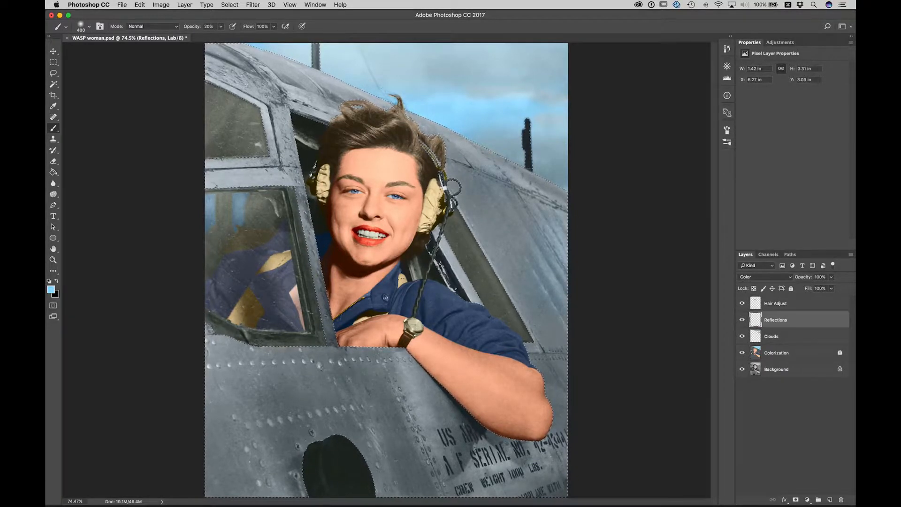
pyautogui.moveTo(485, 179); pyautogui.dragTo(556, 237)
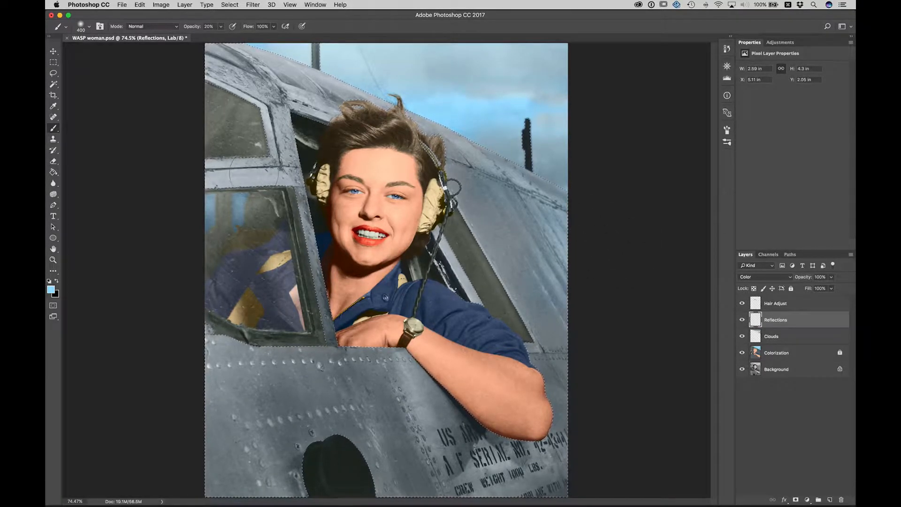
pyautogui.moveTo(254, 173); pyautogui.dragTo(220, 174)
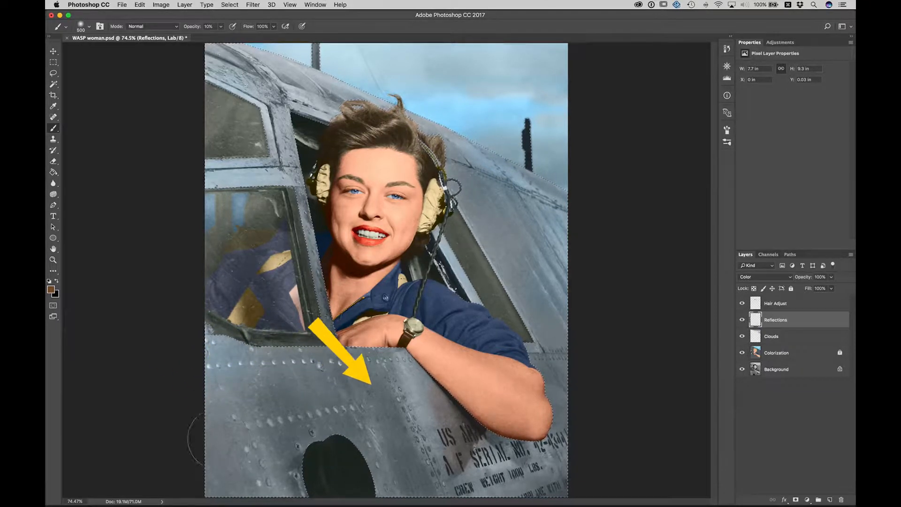
pyautogui.moveTo(228, 444); pyautogui.dragTo(276, 408)
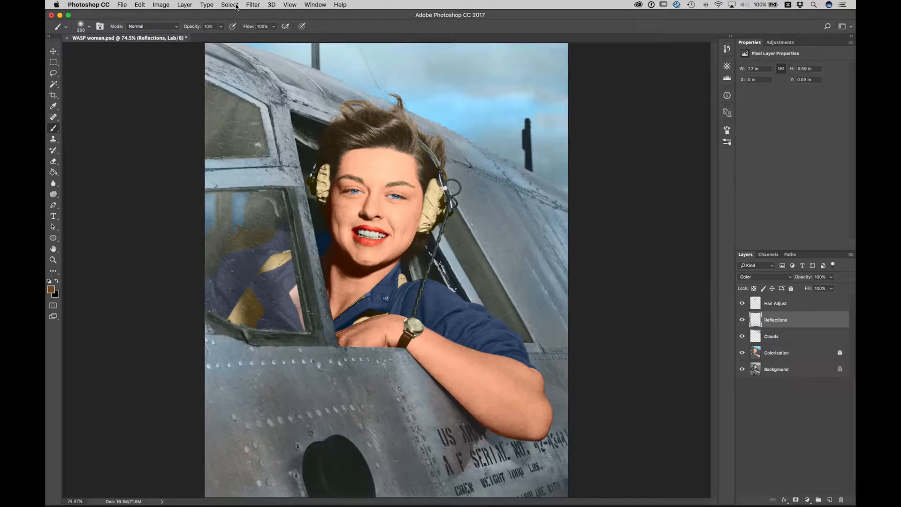
# Step: Create a new layer named Blush in Color mode above the Reflections layer
pyautogui.click(188, 7)
pyautogui.moveTo(202, 17)
pyautogui.click(291, 19)
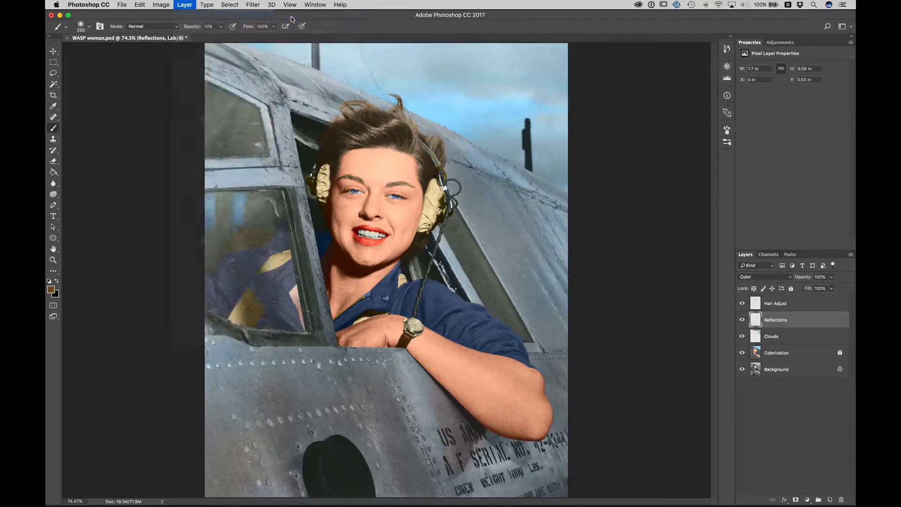
pyautogui.write('Blush')
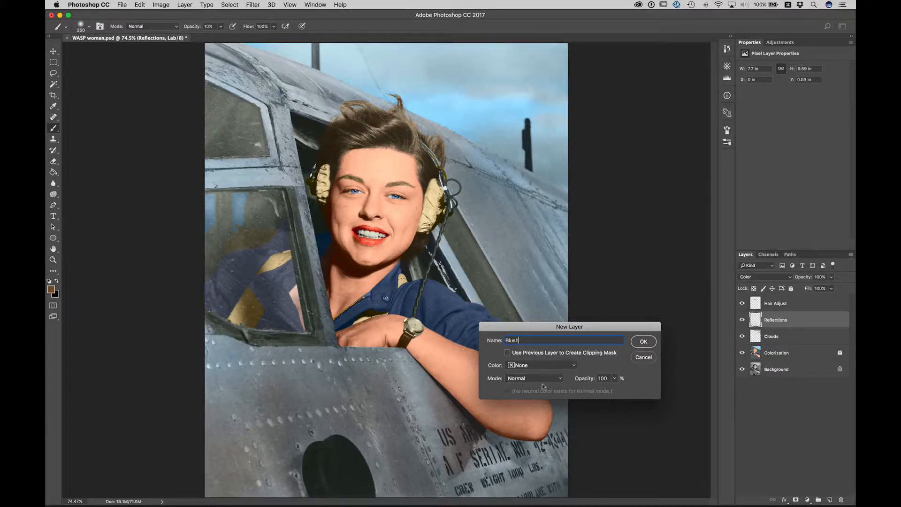
pyautogui.click(557, 381)
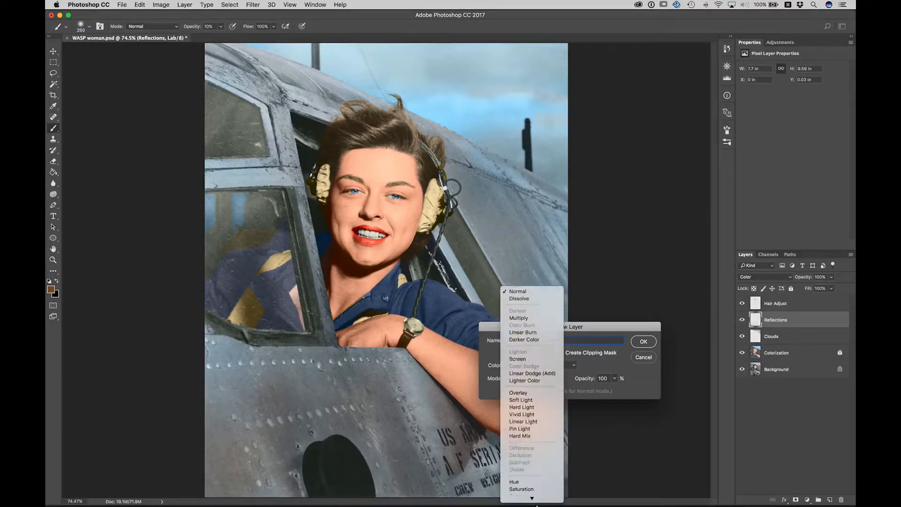
pyautogui.click(536, 491)
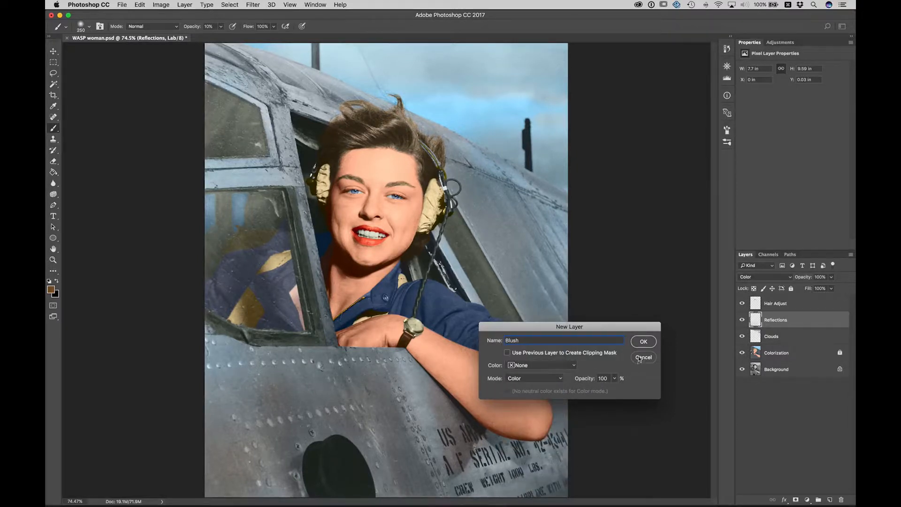
pyautogui.click(643, 342)
# Step: Select the woman's skin with the Magic Wand on the Colorization layer and make the Blush layer active
pyautogui.click(785, 371)
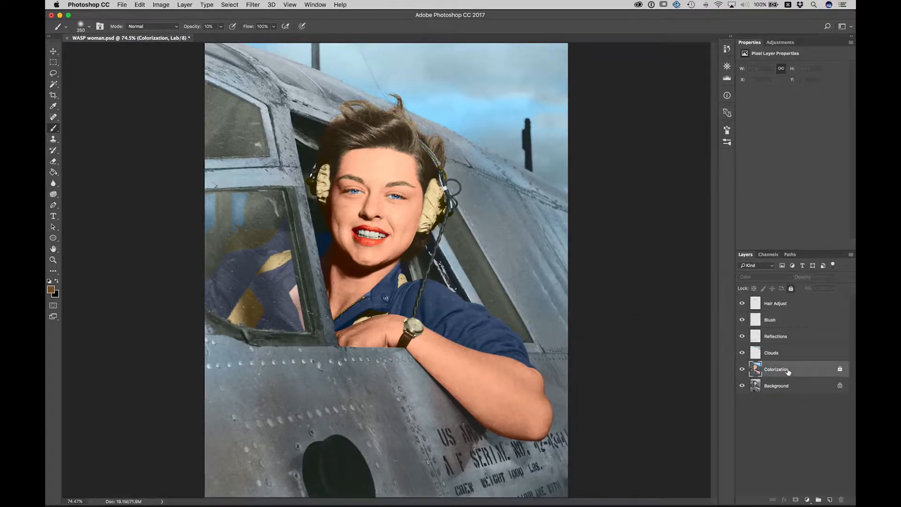
pyautogui.press('w')
pyautogui.click(405, 218)
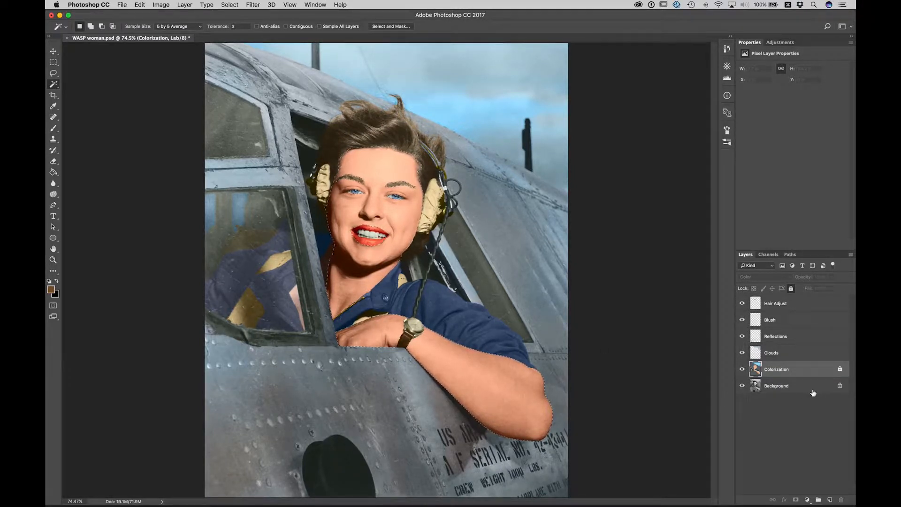
pyautogui.click(791, 322)
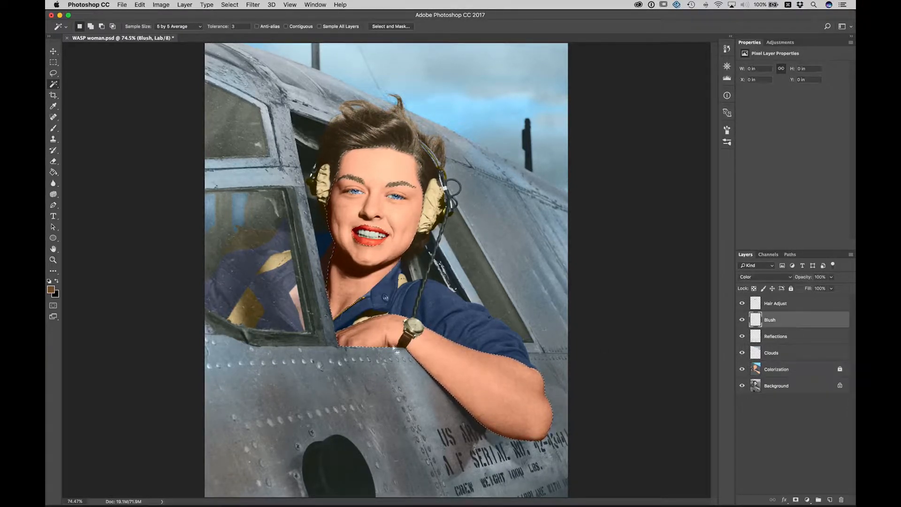
# Step: Set the foreground color to a bright red with a hue of 0°
pyautogui.click(50, 290)
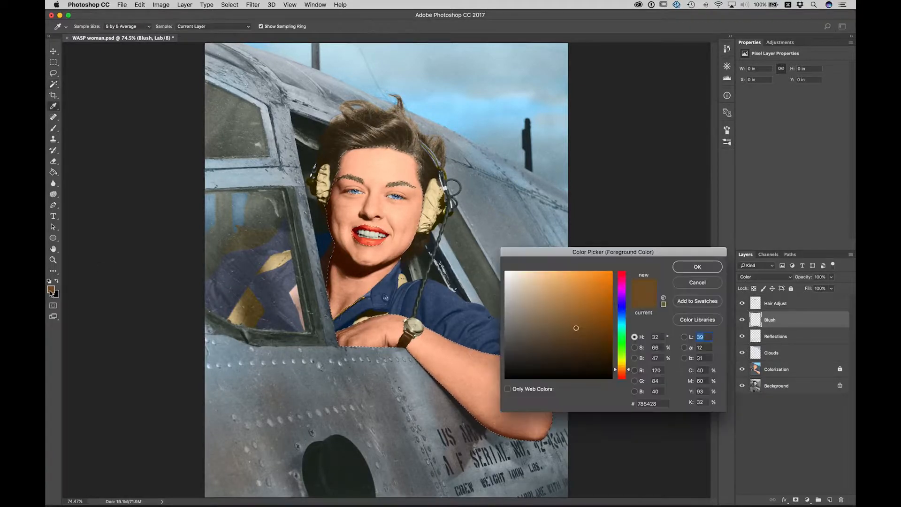
pyautogui.moveTo(624, 281); pyautogui.dragTo(640, 223)
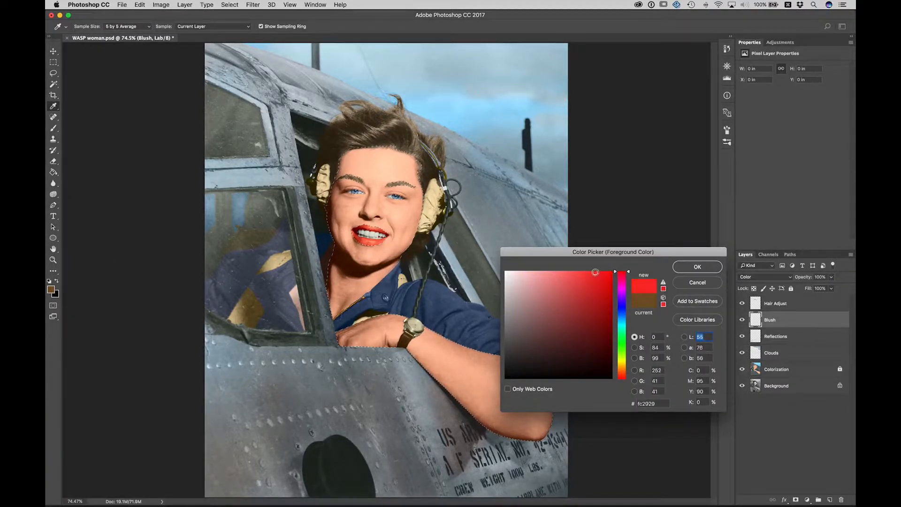
pyautogui.press('Return')
# Step: Brush red blush at 5% opacity over both cheeks and the chin on the Blush layer
pyautogui.press('b')
pyautogui.click(397, 215)
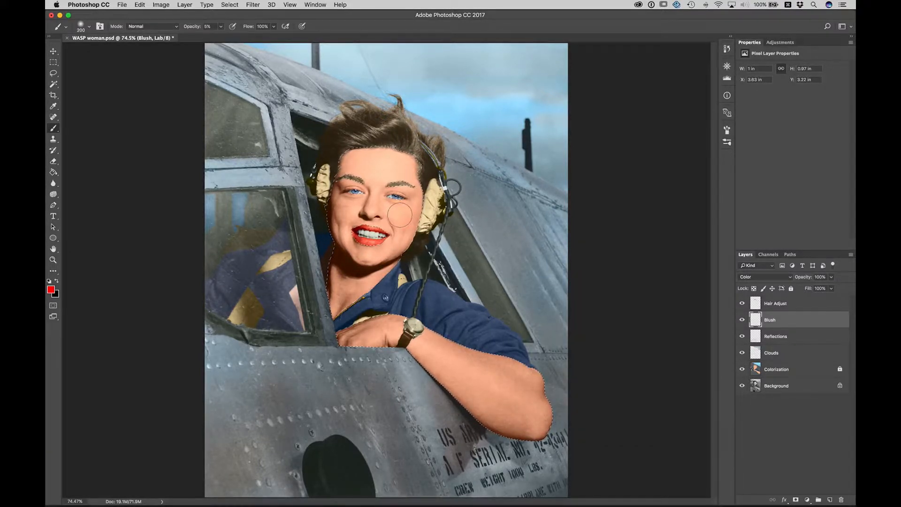
pyautogui.click(395, 214)
pyautogui.click(395, 214)
pyautogui.click(346, 210)
pyautogui.moveTo(363, 255); pyautogui.dragTo(373, 258)
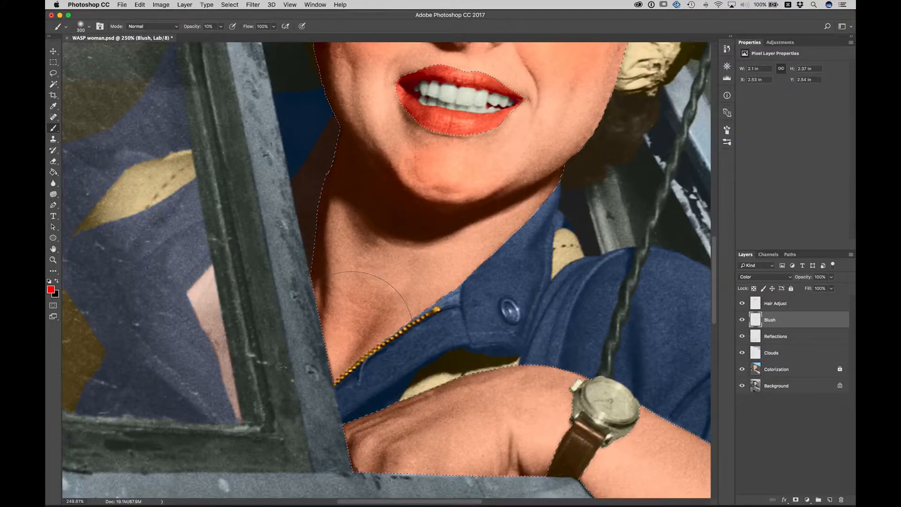
# Step: Brush red at 10% opacity over the neck and upper chest, reducing the brush size from 300 to 100 for finer areas
pyautogui.moveTo(352, 333); pyautogui.dragTo(371, 314)
pyautogui.press('[')
pyautogui.press('[')
pyautogui.press('[')
pyautogui.press('[')
pyautogui.press('[')
pyautogui.press('[')
pyautogui.moveTo(359, 238)
pyautogui.mouseDown()
pyautogui.moveTo(347, 277)
pyautogui.moveTo(382, 316)
pyautogui.mouseUp()
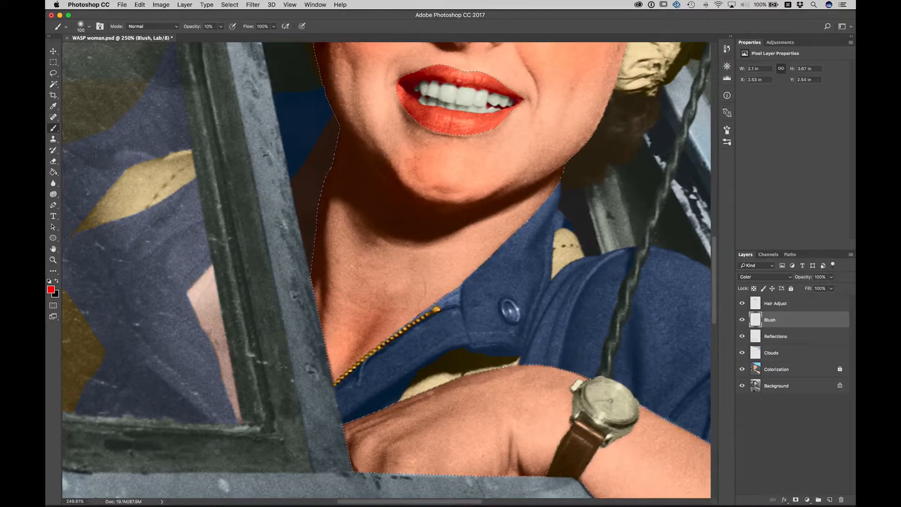
# Step: Brush faint red over the hand beside the watch with a size 70 brush at 5% opacity
pyautogui.moveTo(513, 448); pyautogui.dragTo(489, 214)
pyautogui.press('[')
pyautogui.press('[')
pyautogui.press('[')
pyautogui.press('0')
pyautogui.press('5')
pyautogui.click(489, 214)
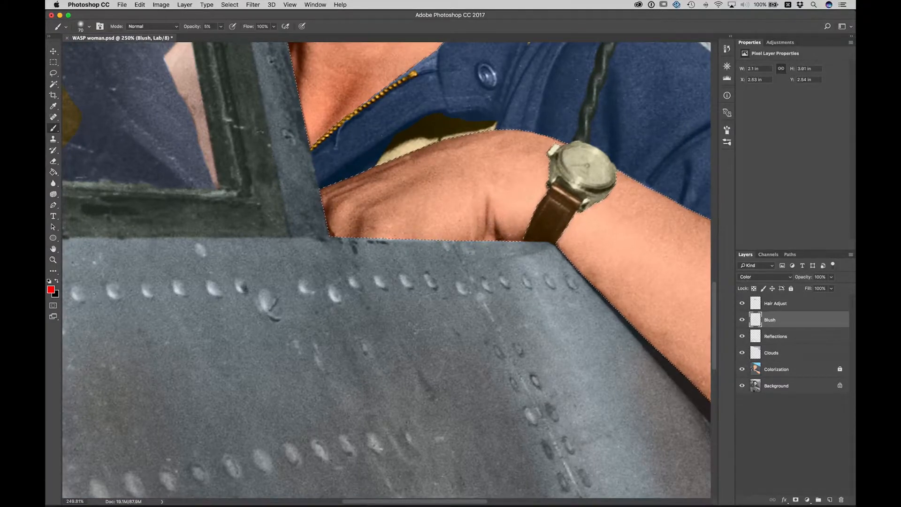
# Step: Brush faint red along the forearm and elbow with a size 100 brush at 5% opacity
pyautogui.press(']')
pyautogui.press(']')
pyautogui.press(']')
pyautogui.moveTo(672, 245)
pyautogui.mouseDown()
pyautogui.moveTo(215, 104)
pyautogui.moveTo(483, 232)
pyautogui.mouseUp()
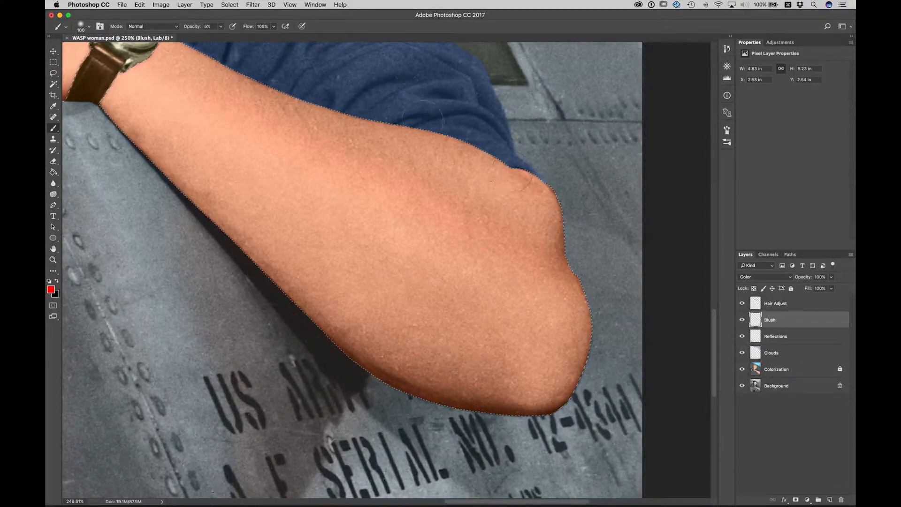
pyautogui.moveTo(396, 372)
pyautogui.mouseDown()
pyautogui.moveTo(267, 275)
pyautogui.moveTo(209, 207)
pyautogui.mouseUp()
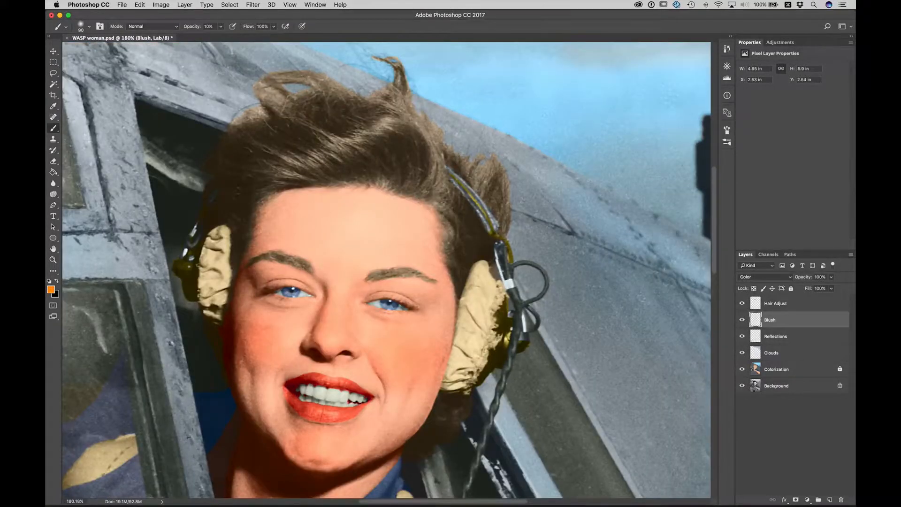
# Step: Create a layer named Hair Highlights in Color mode and move it above the Hair Adjust layer
pyautogui.click(185, 5)
pyautogui.moveTo(206, 14)
pyautogui.click(310, 18)
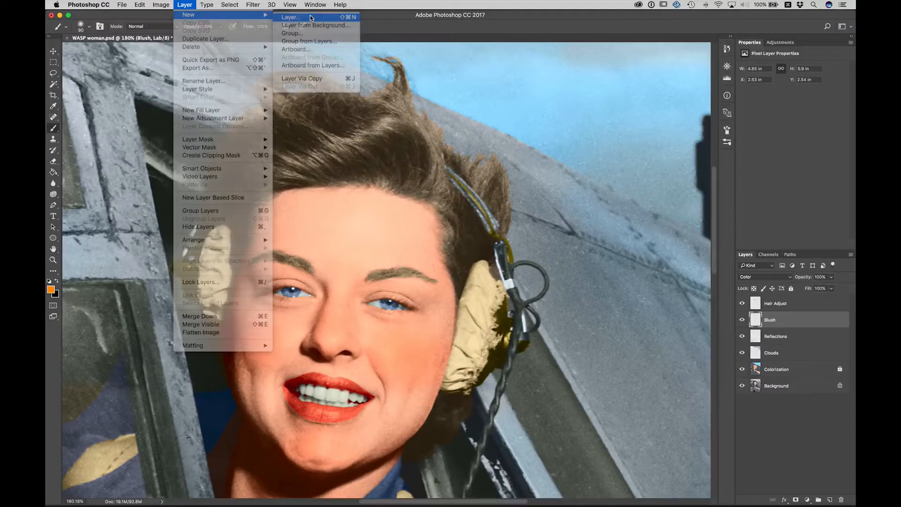
pyautogui.write('Hair Hi')
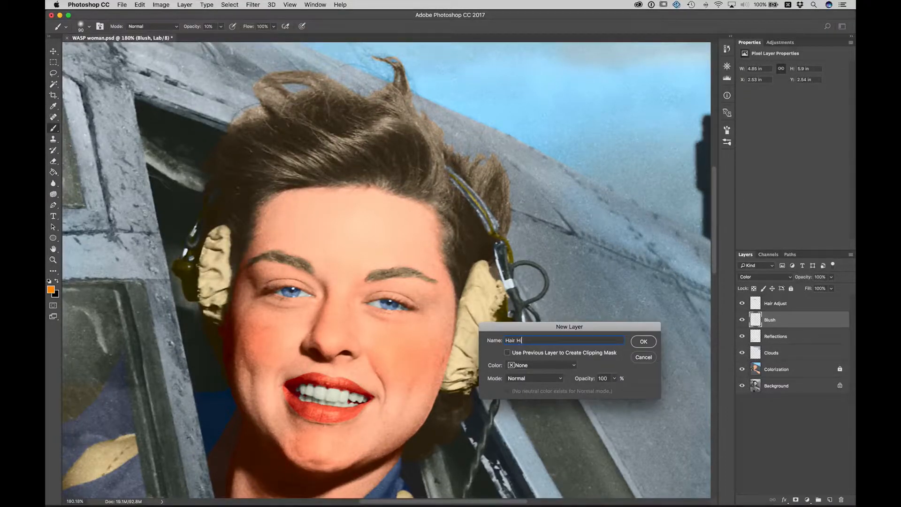
pyautogui.write('ghlights')
pyautogui.click(535, 378)
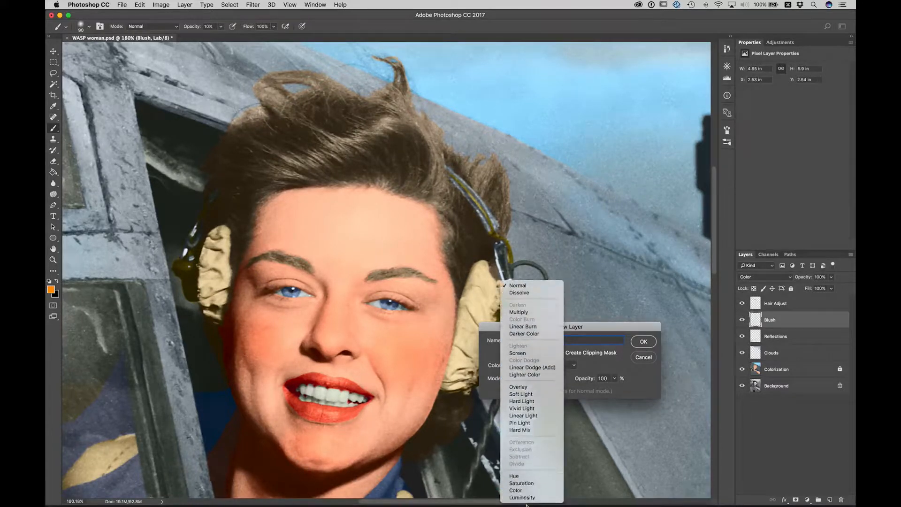
pyautogui.click(526, 491)
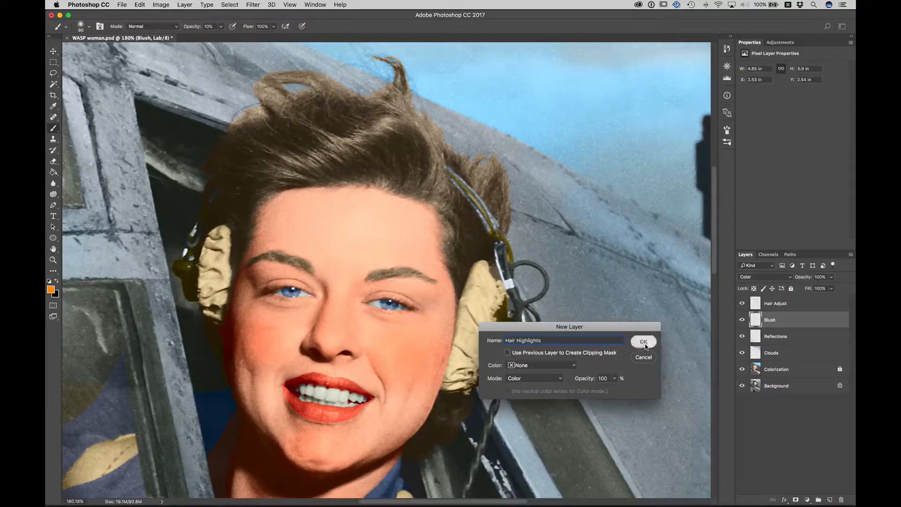
pyautogui.click(643, 341)
pyautogui.moveTo(782, 314); pyautogui.dragTo(781, 300)
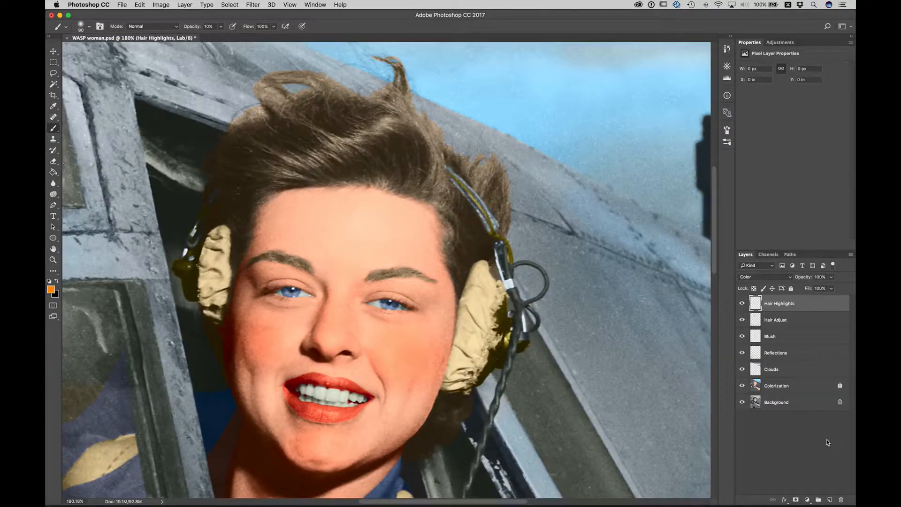
# Step: Sample the hair color from the Colorization layer and change the foreground color to saturated orange ff9200
pyautogui.click(798, 393)
pyautogui.press('i')
pyautogui.click(381, 146)
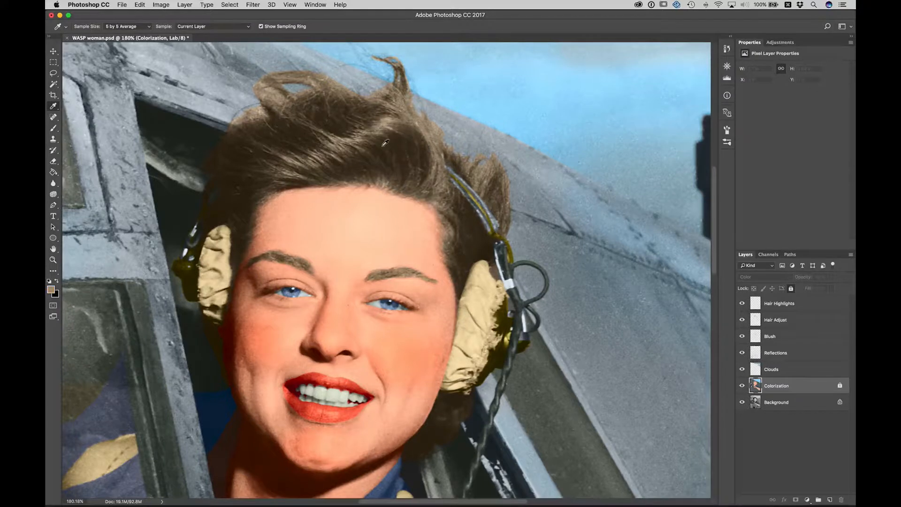
pyautogui.click(51, 289)
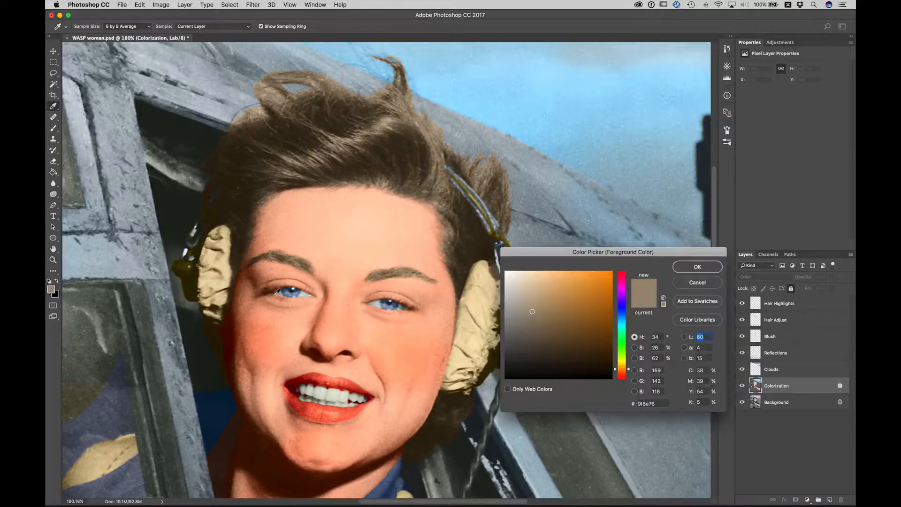
pyautogui.click(616, 268)
pyautogui.moveTo(617, 268); pyautogui.dragTo(637, 257)
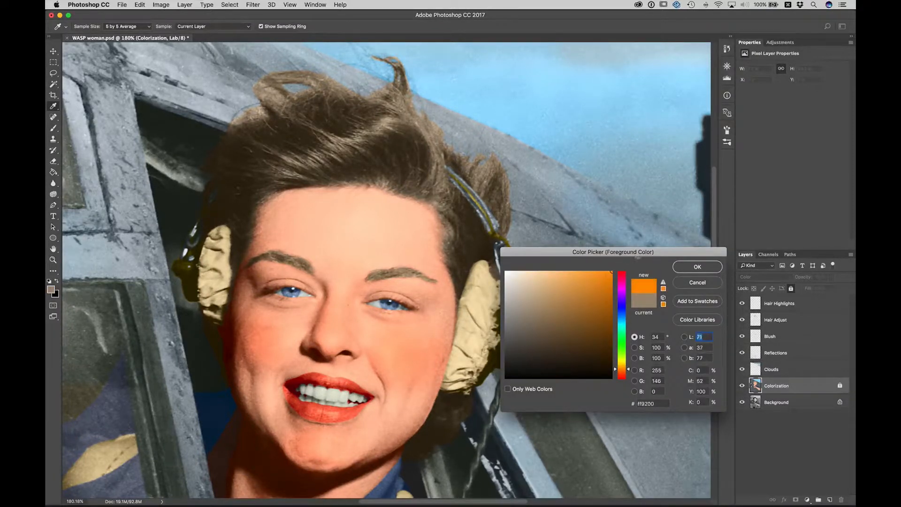
pyautogui.click(687, 268)
pyautogui.press('b')
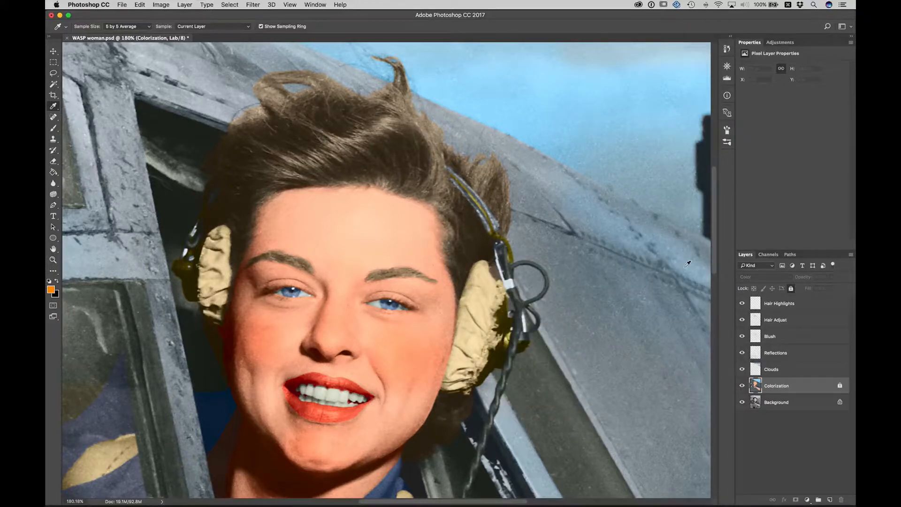
# Step: Brush orange over the bright hair strands on the Hair Highlights layer at 10% and 5% opacity, adjusting the brush size
pyautogui.click(779, 304)
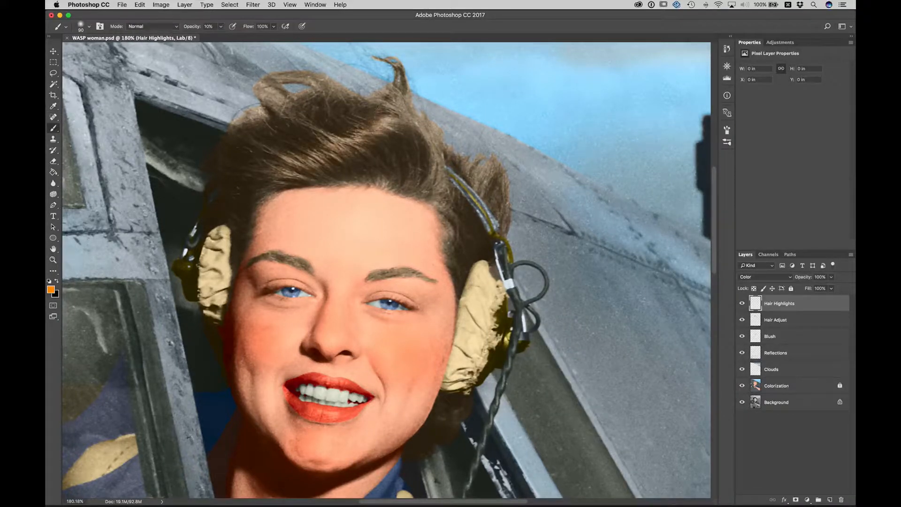
pyautogui.moveTo(378, 107); pyautogui.dragTo(396, 101)
pyautogui.press('[')
pyautogui.moveTo(425, 129); pyautogui.dragTo(446, 192)
pyautogui.press('[')
pyautogui.press('[')
pyautogui.press('[')
pyautogui.press('super+0')
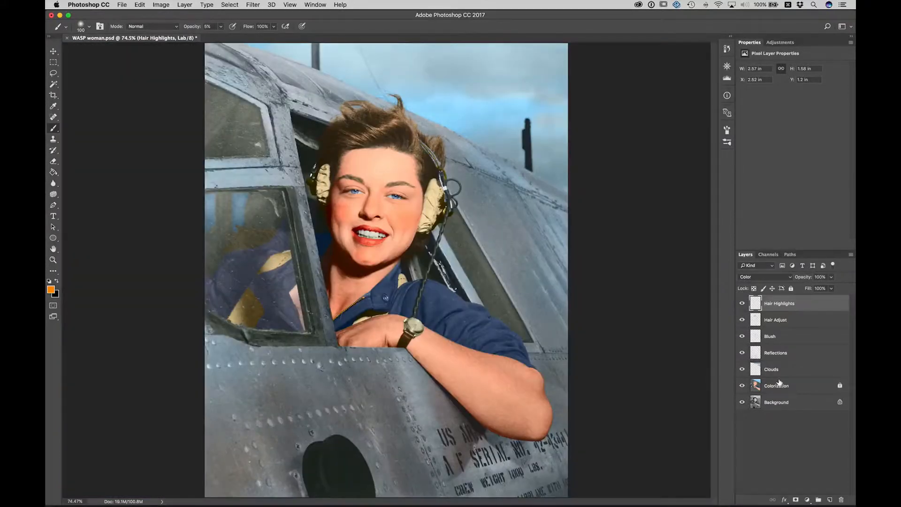
# Step: Select the cockpit window panes and the clothing seen through the glass on the Colorization layer with a contiguous Magic Wand
pyautogui.click(773, 353)
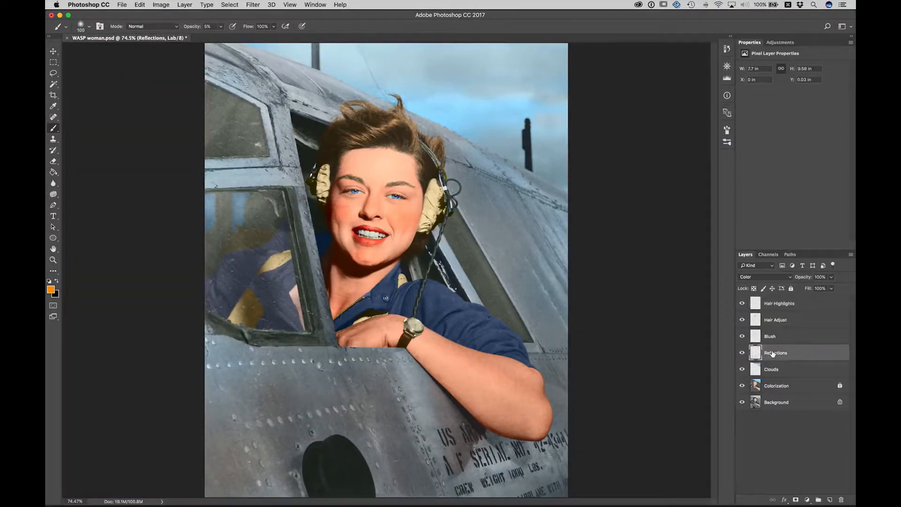
pyautogui.click(777, 385)
pyautogui.press('w')
pyautogui.click(260, 214)
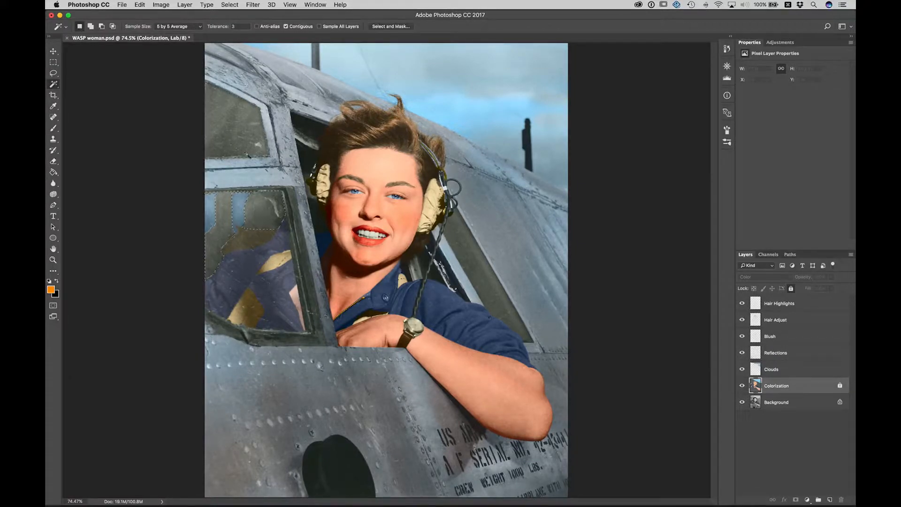
pyautogui.keyDown('shift'); pyautogui.click(242, 134); pyautogui.keyUp('shift')
pyautogui.keyDown('shift'); pyautogui.click(210, 206); pyautogui.keyUp('shift')
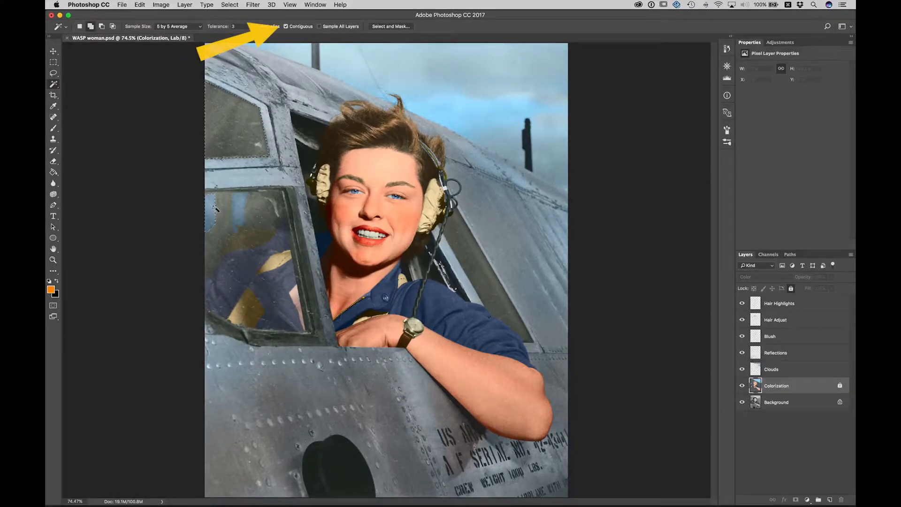
pyautogui.keyDown('shift'); pyautogui.click(238, 212); pyautogui.keyUp('shift')
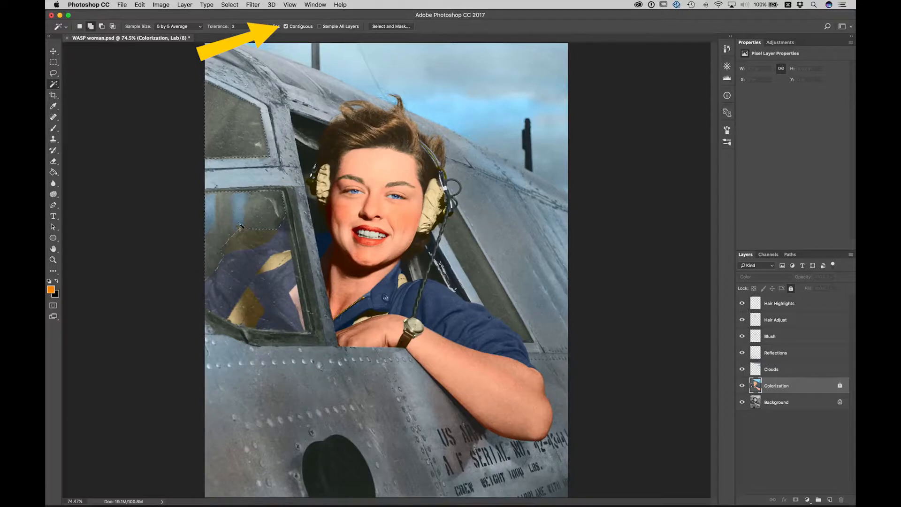
pyautogui.keyDown('shift'); pyautogui.click(241, 247); pyautogui.keyUp('shift')
pyautogui.keyDown('shift'); pyautogui.click(246, 263); pyautogui.keyUp('shift')
pyautogui.keyDown('shift'); pyautogui.click(278, 265); pyautogui.keyUp('shift')
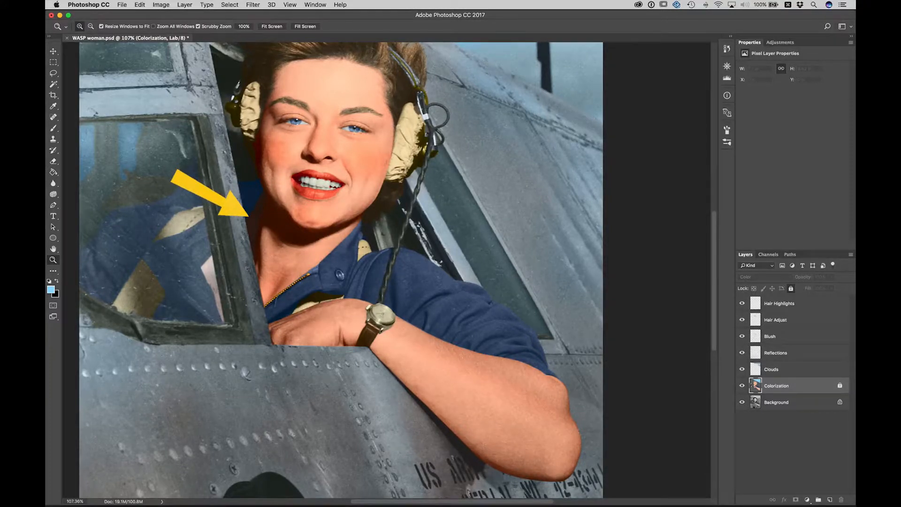
pyautogui.press('w')
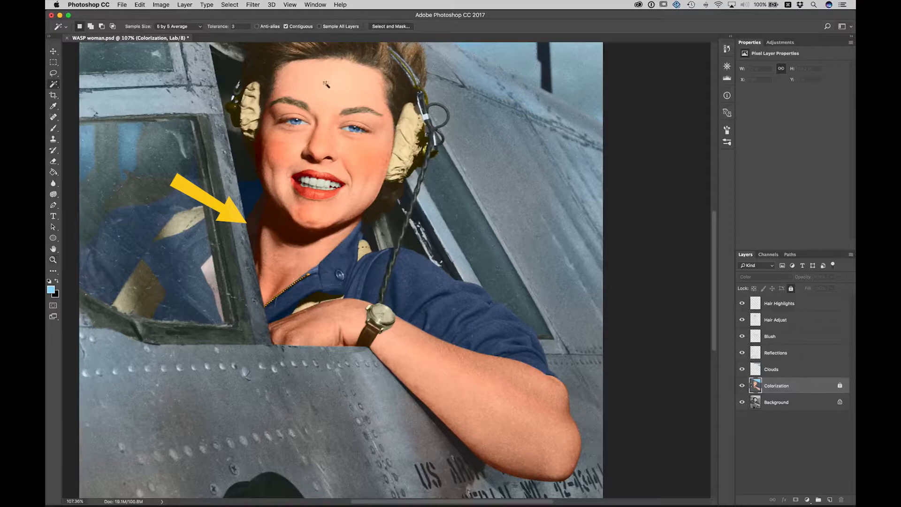
pyautogui.click(351, 150)
pyautogui.keyDown('shift'); pyautogui.click(350, 151); pyautogui.keyUp('shift')
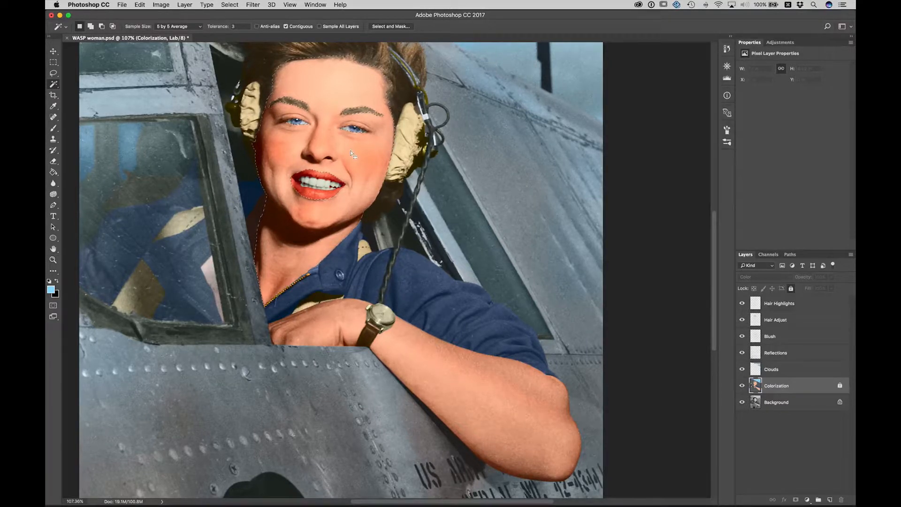
pyautogui.hotkey('ctrl', 'd')
# Step: Select all skin areas with a non-contiguous Magic Wand and create a blue Solid Color fill layer named Skin Shadows in Color mode
pyautogui.click(286, 26)
pyautogui.click(286, 148)
pyautogui.click(186, 4)
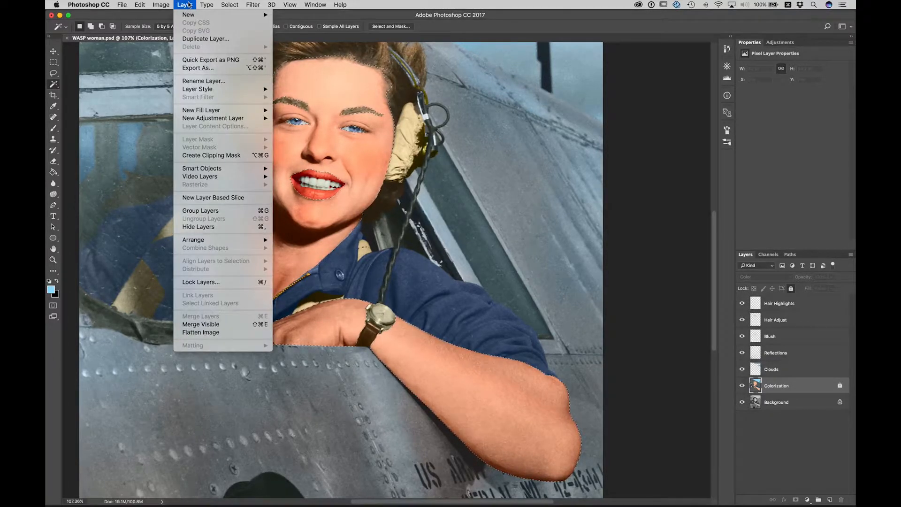
pyautogui.moveTo(237, 110)
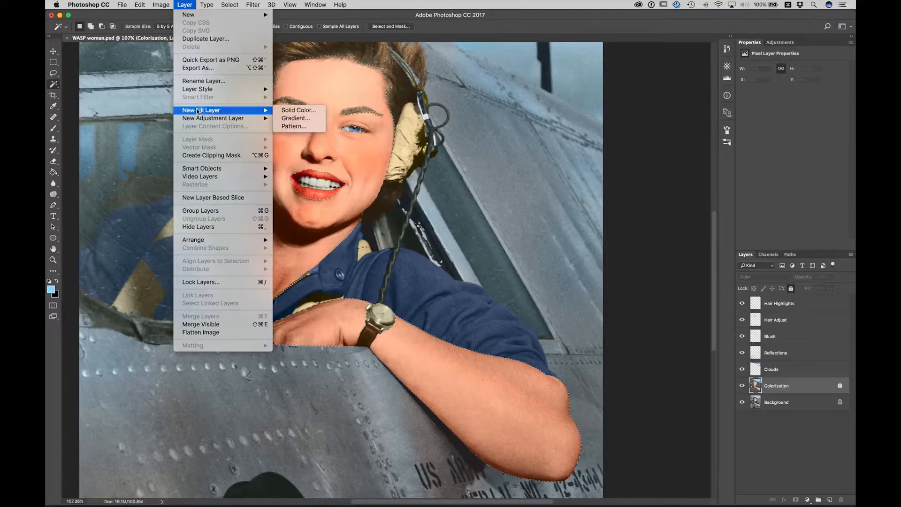
pyautogui.click(290, 112)
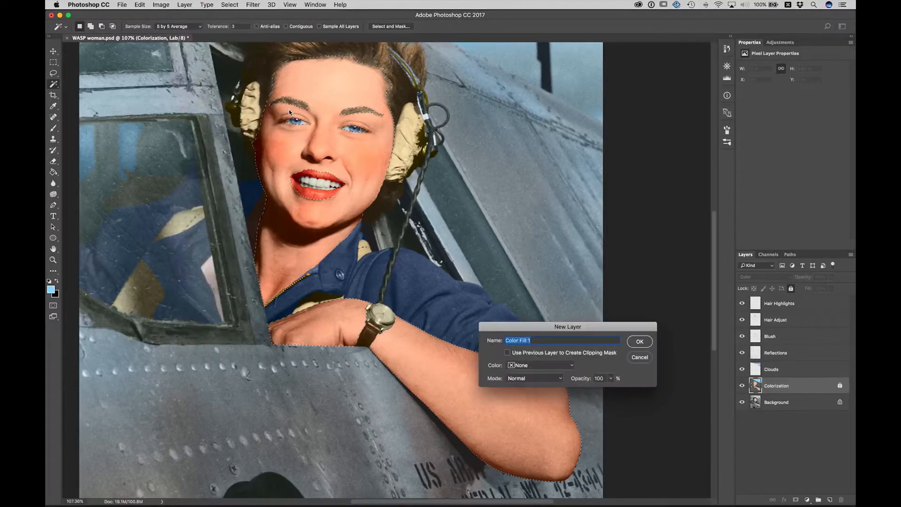
pyautogui.click(529, 379)
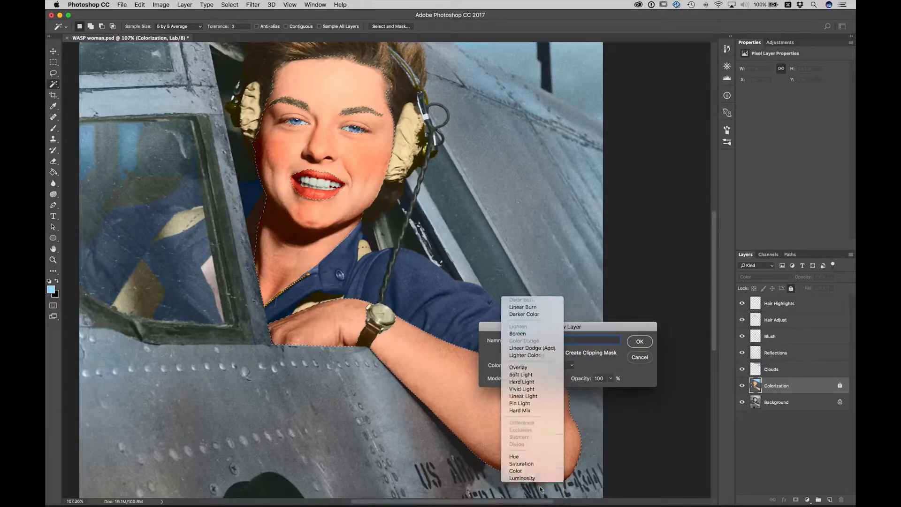
pyautogui.click(549, 359)
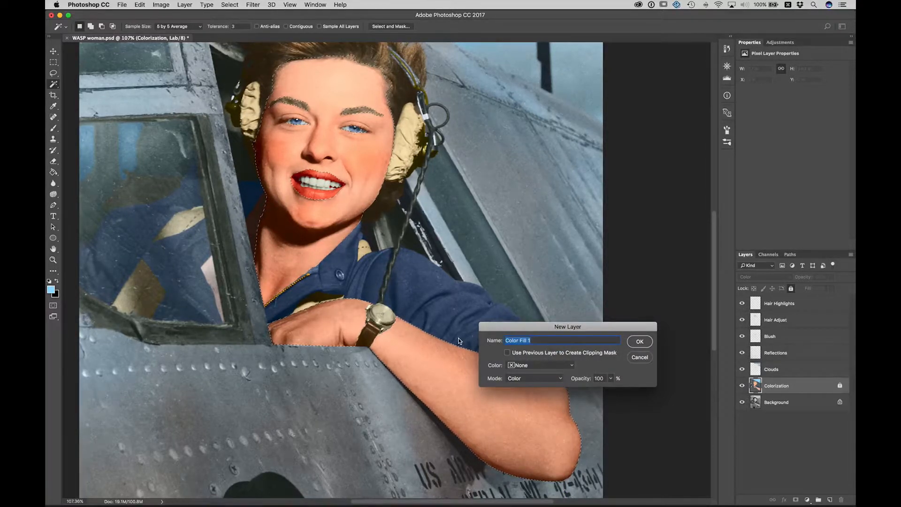
pyautogui.write('Skin SHa')
pyautogui.press('BackSpace')
pyautogui.press('BackSpace')
pyautogui.write('hadows')
pyautogui.click(641, 341)
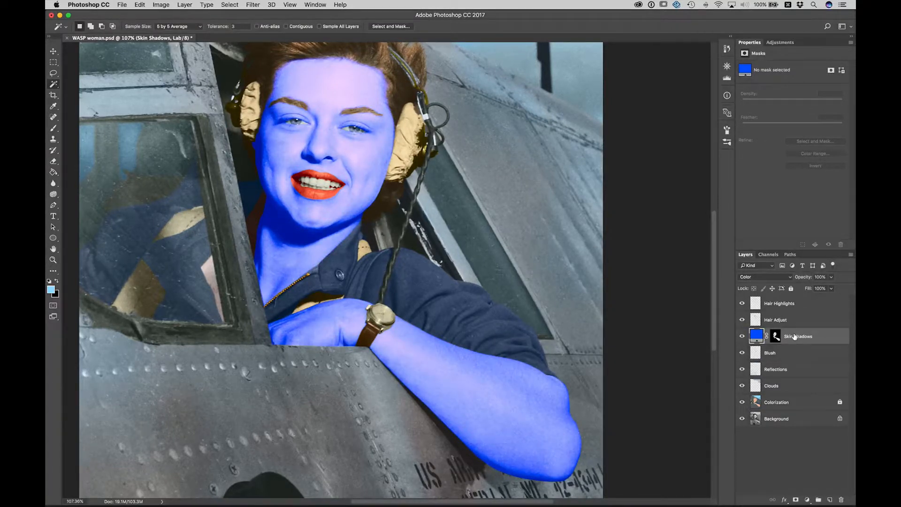
# Step: Move the Skin Shadows layer above Hair Highlights and lower its opacity
pyautogui.moveTo(793, 334); pyautogui.dragTo(792, 300)
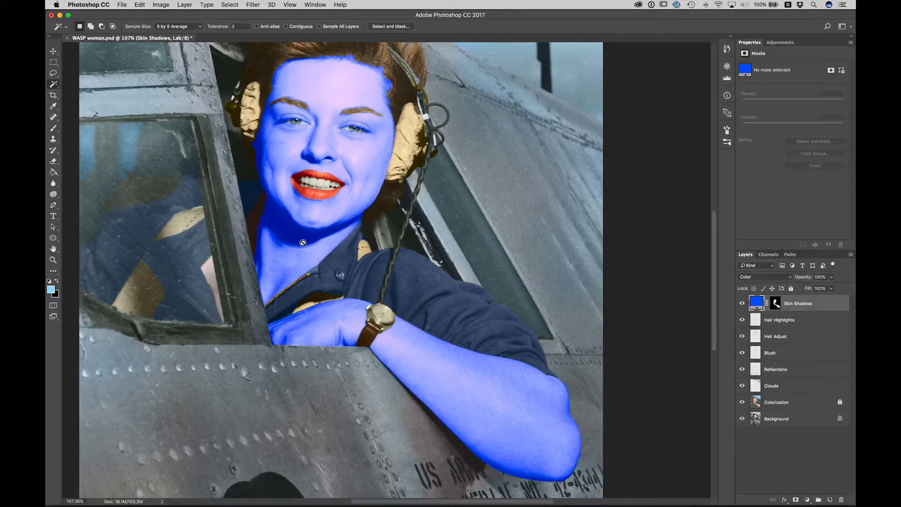
pyautogui.click(831, 277)
pyautogui.moveTo(830, 287); pyautogui.dragTo(804, 288)
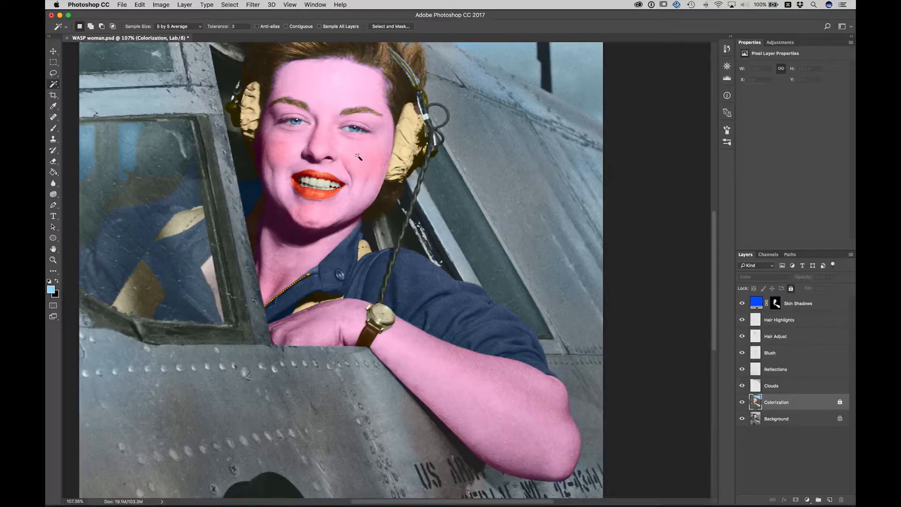
# Step: Copy the selected skin area from the Background layer and paste it into the Skin Shadows layer mask
pyautogui.click(754, 418)
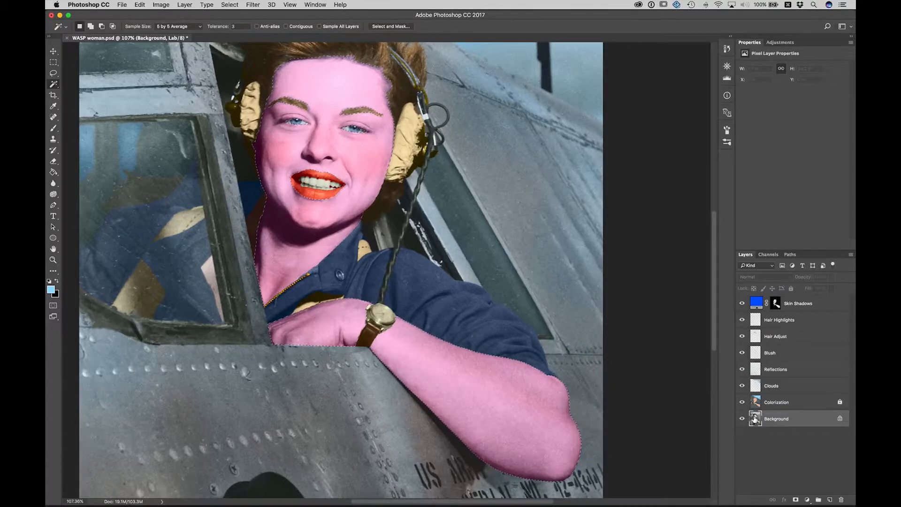
pyautogui.press('super+c')
pyautogui.keyDown('alt'); pyautogui.click(776, 304); pyautogui.keyUp('alt')
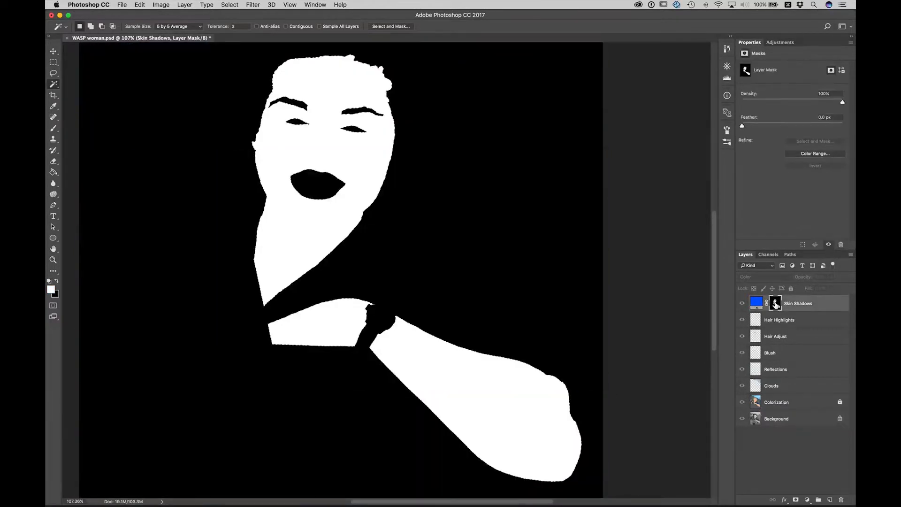
pyautogui.press('super+v')
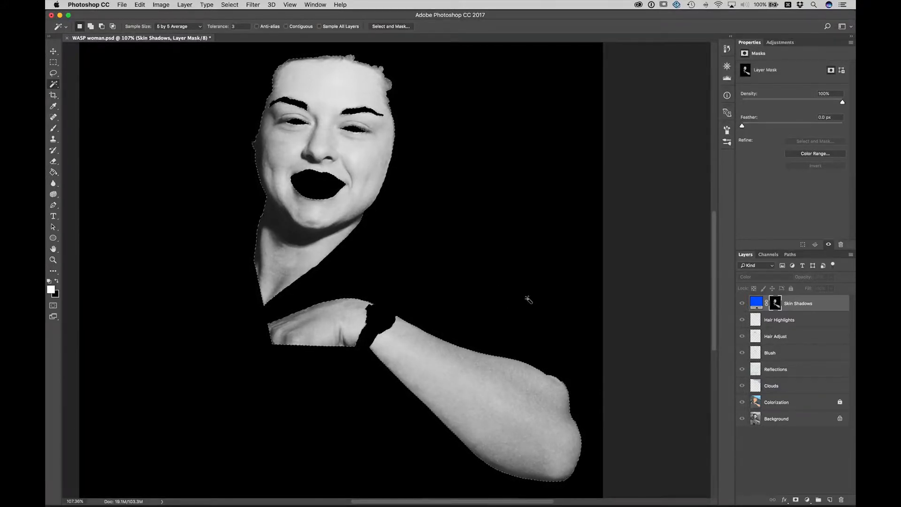
# Step: Invert the selected skin area in the Skin Shadows layer mask
pyautogui.click(162, 7)
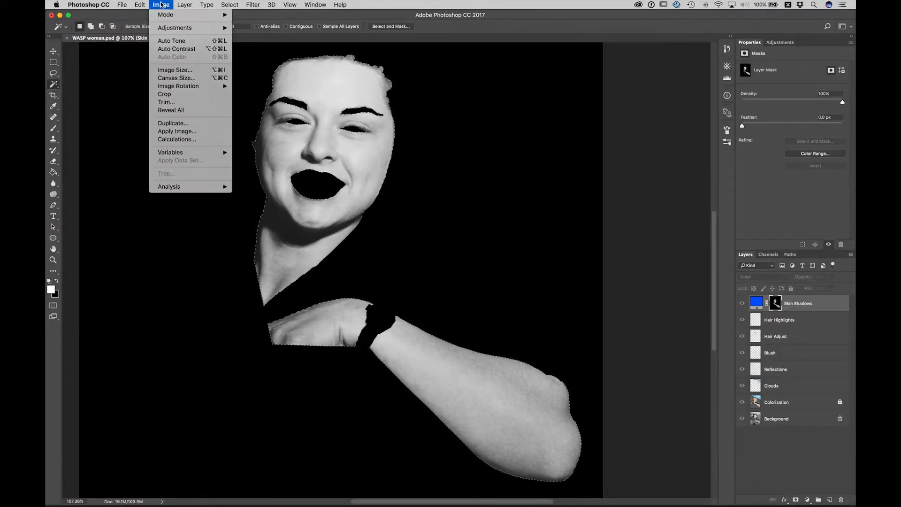
pyautogui.moveTo(164, 27)
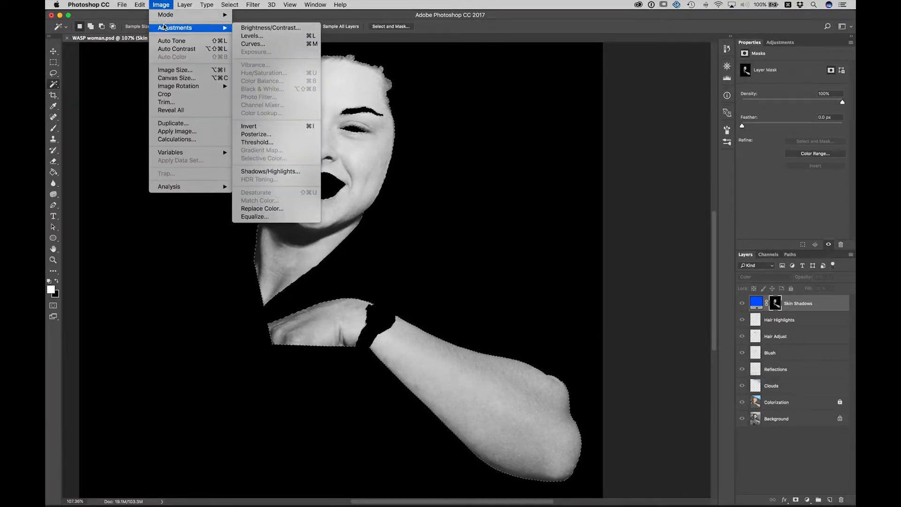
pyautogui.click(257, 126)
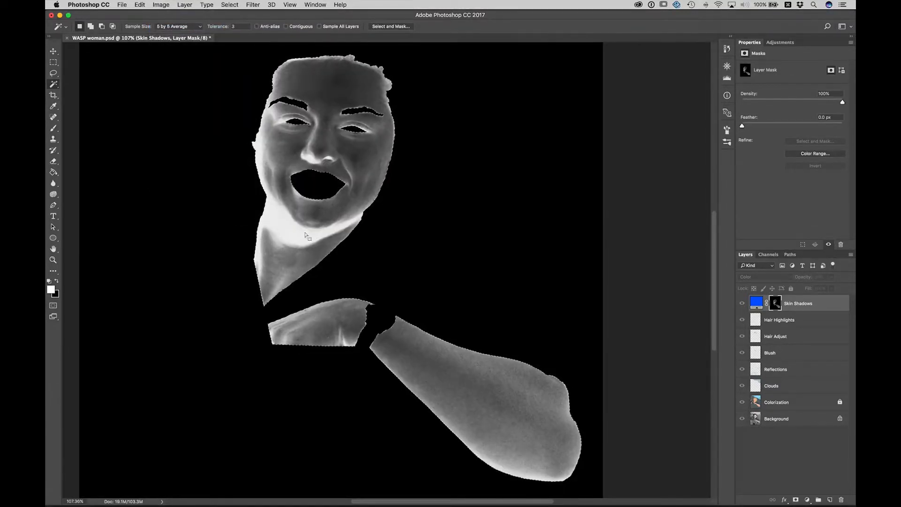
# Step: Apply Levels to the Skin Shadows mask with the input black point at 133 and the white point at 240
pyautogui.click(161, 4)
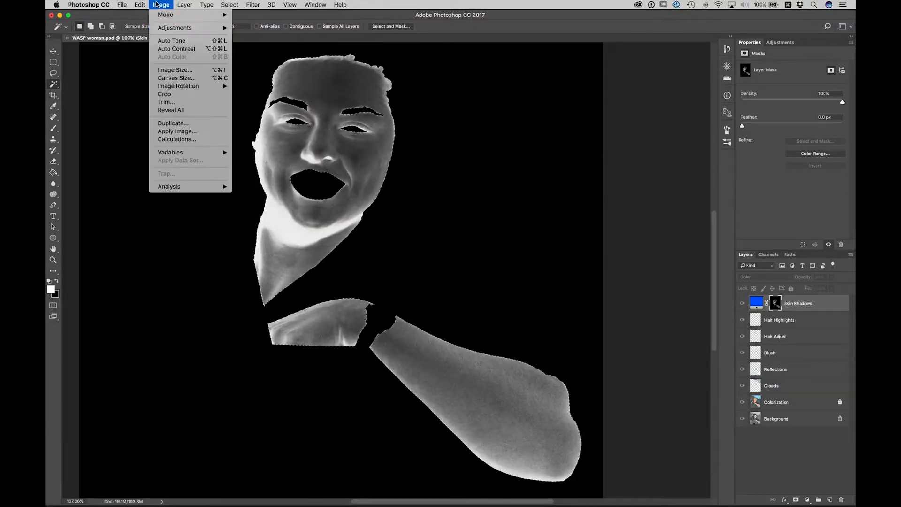
pyautogui.moveTo(175, 27)
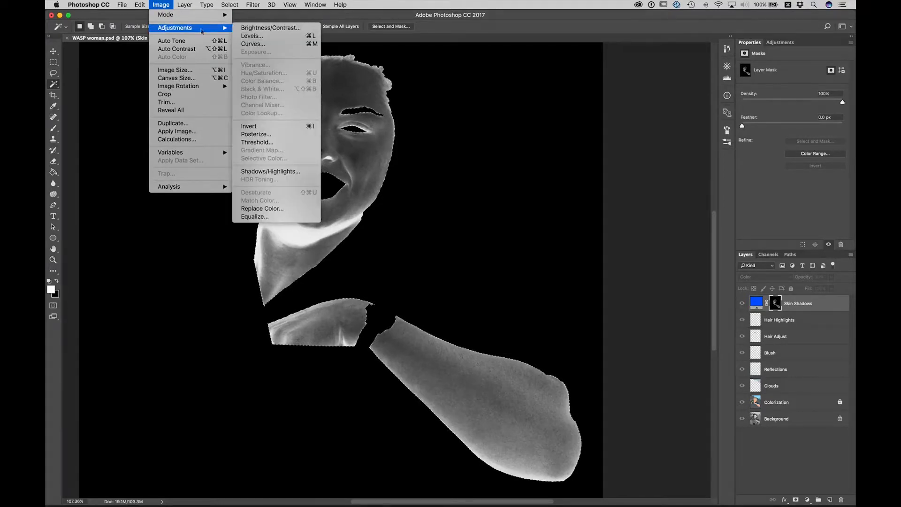
pyautogui.click(244, 35)
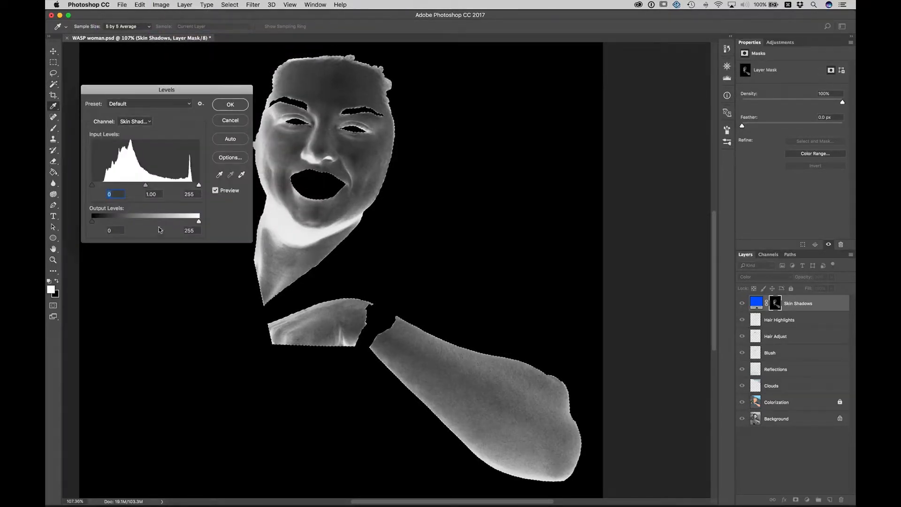
pyautogui.moveTo(199, 185); pyautogui.dragTo(197, 188)
pyautogui.moveTo(194, 187); pyautogui.dragTo(192, 186)
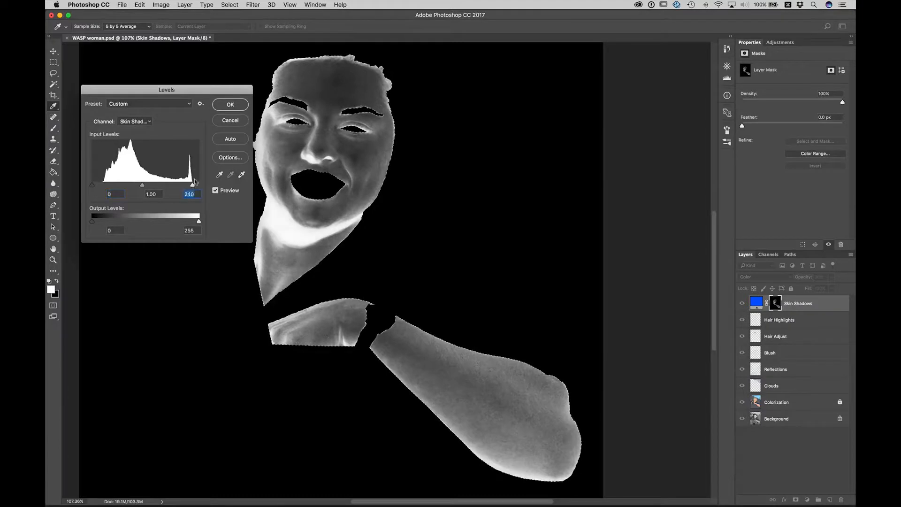
pyautogui.moveTo(199, 93); pyautogui.dragTo(566, 100)
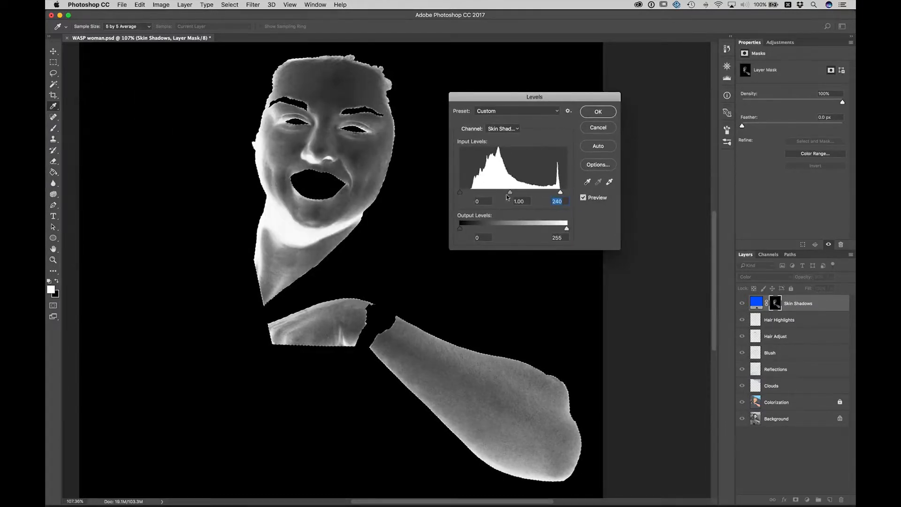
pyautogui.moveTo(460, 192); pyautogui.dragTo(515, 196)
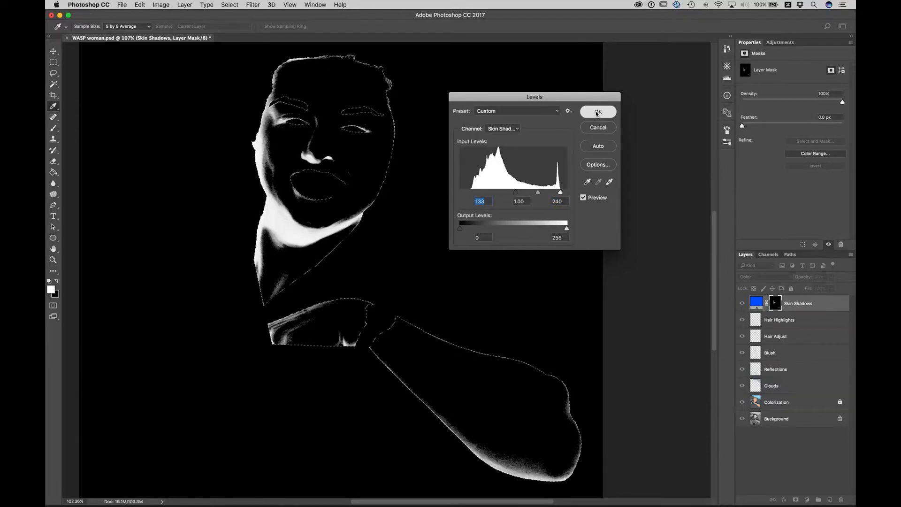
pyautogui.click(597, 111)
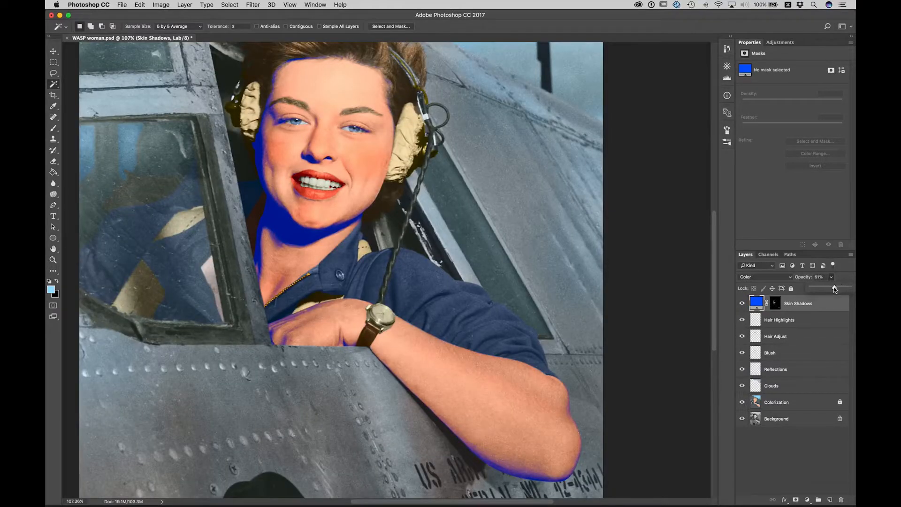
# Step: Reduce the Skin Shadows layer's opacity and hide the layer to compare the skin without it
pyautogui.moveTo(834, 289); pyautogui.dragTo(820, 290)
pyautogui.moveTo(817, 291); pyautogui.dragTo(817, 290)
pyautogui.click(741, 304)
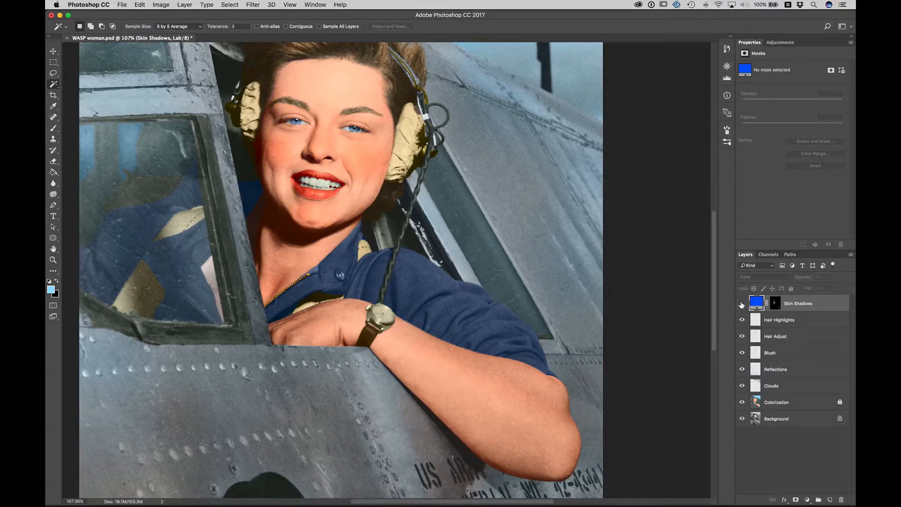
# Step: Show the Skin Shadows layer again and fine-tune its opacity
pyautogui.click(741, 304)
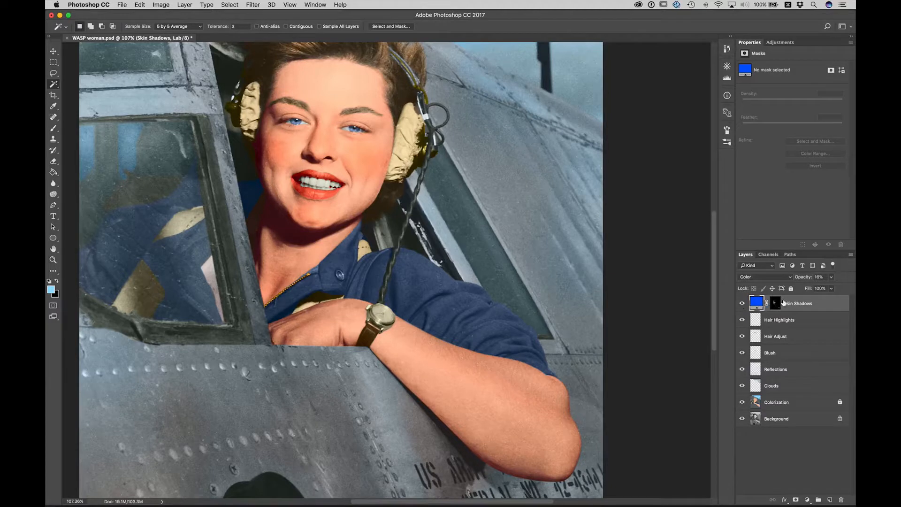
pyautogui.click(831, 277)
pyautogui.moveTo(818, 289); pyautogui.dragTo(822, 290)
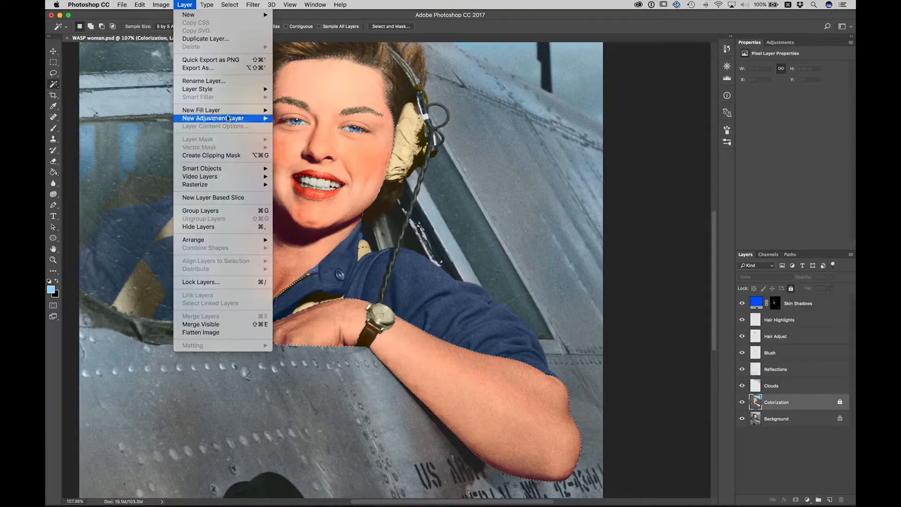
# Step: Create a light-blue (#96ddff) solid color fill layer named Skin Highlights in Color mode over the skin and move it just below Skin Shadows
pyautogui.moveTo(230, 114)
pyautogui.click(298, 109)
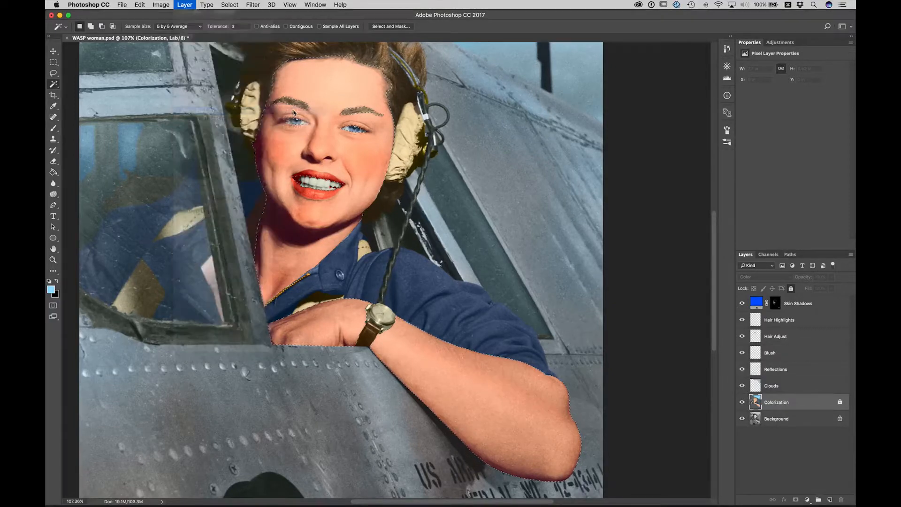
pyautogui.click(533, 378)
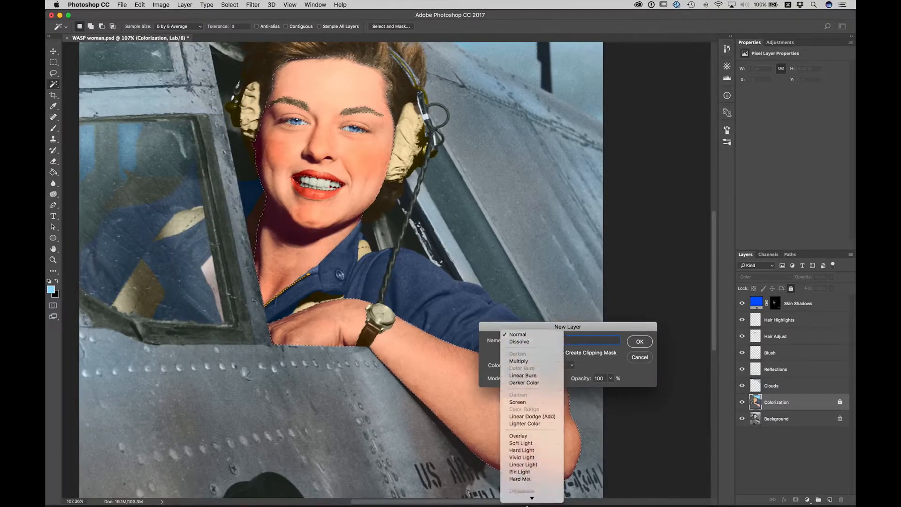
pyautogui.click(527, 491)
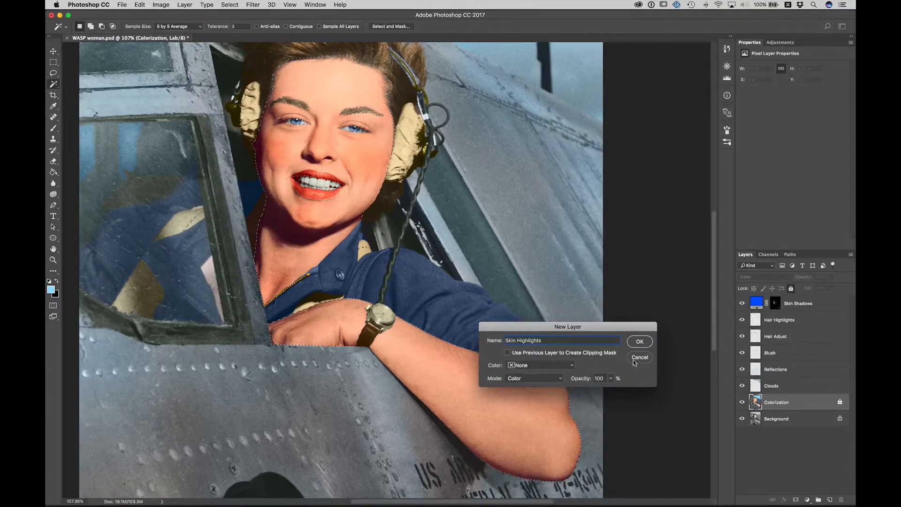
pyautogui.click(639, 342)
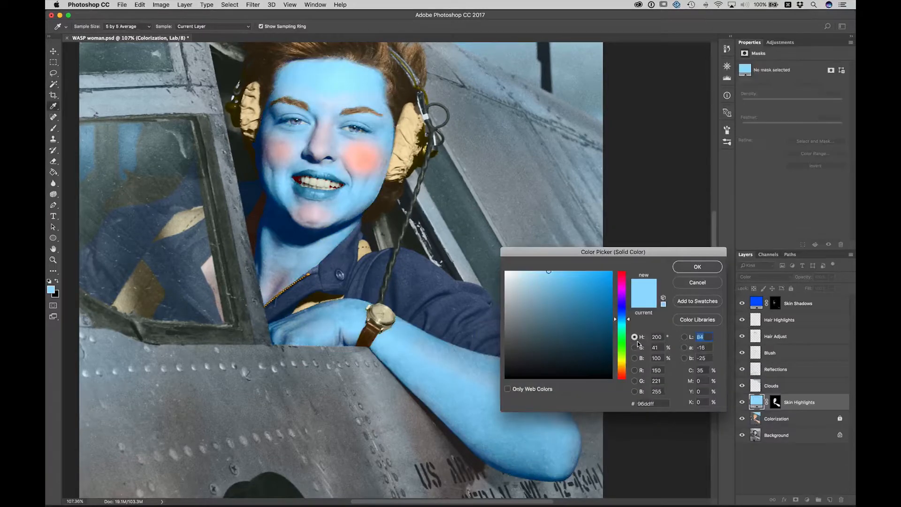
pyautogui.press('Return')
pyautogui.moveTo(798, 402); pyautogui.dragTo(775, 323)
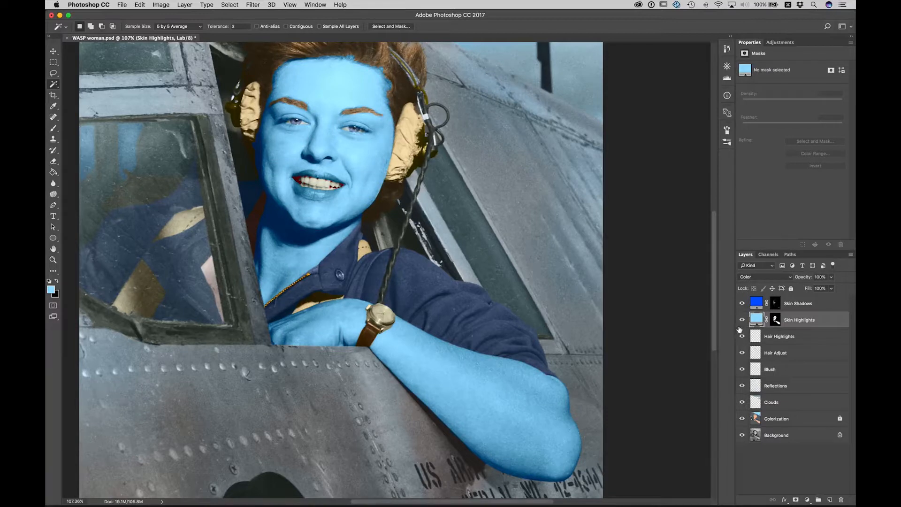
# Step: Select the skin using the Colorization layer, copy that area from the Background layer, and paste it into the Skin Highlights layer mask
pyautogui.click(776, 418)
pyautogui.click(465, 384)
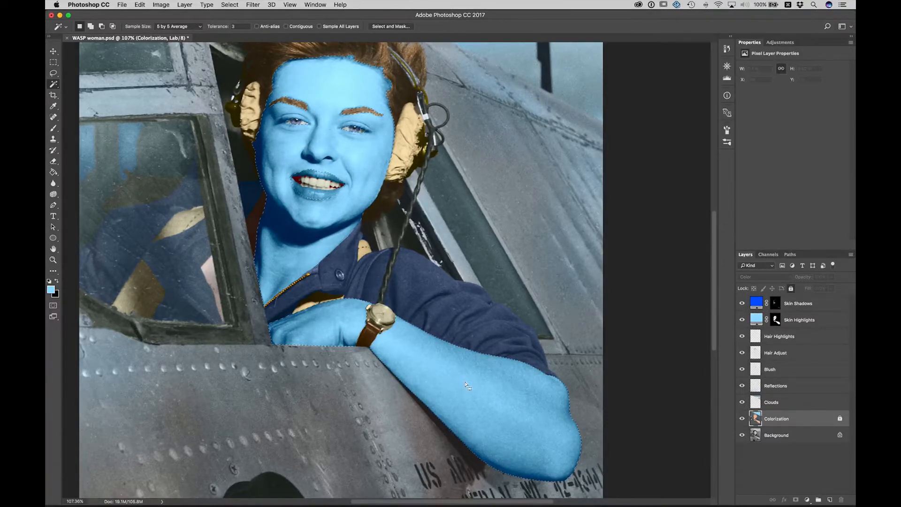
pyautogui.click(797, 435)
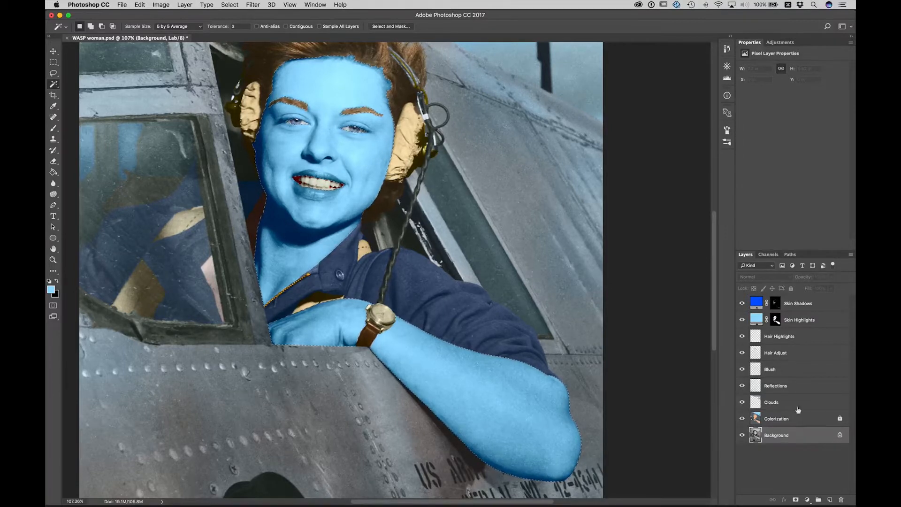
pyautogui.keyDown('alt'); pyautogui.click(775, 321); pyautogui.keyUp('alt')
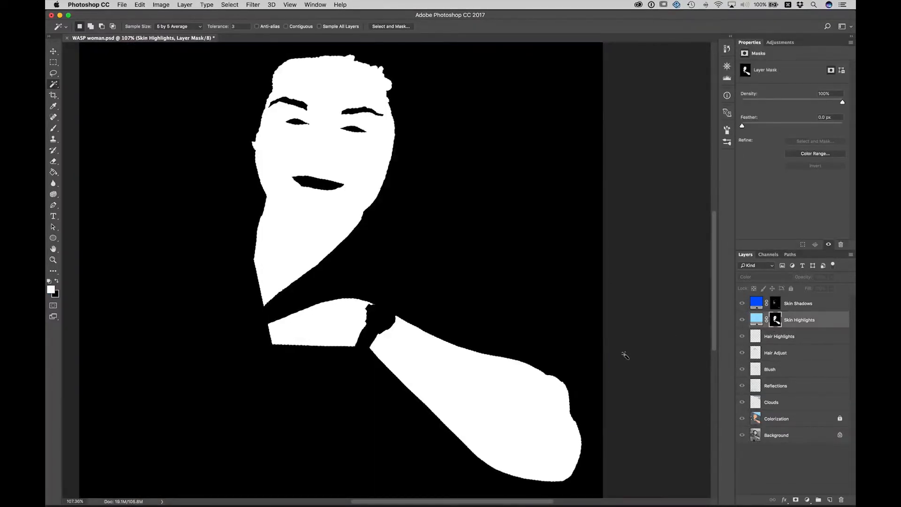
pyautogui.press('super+shift+v')
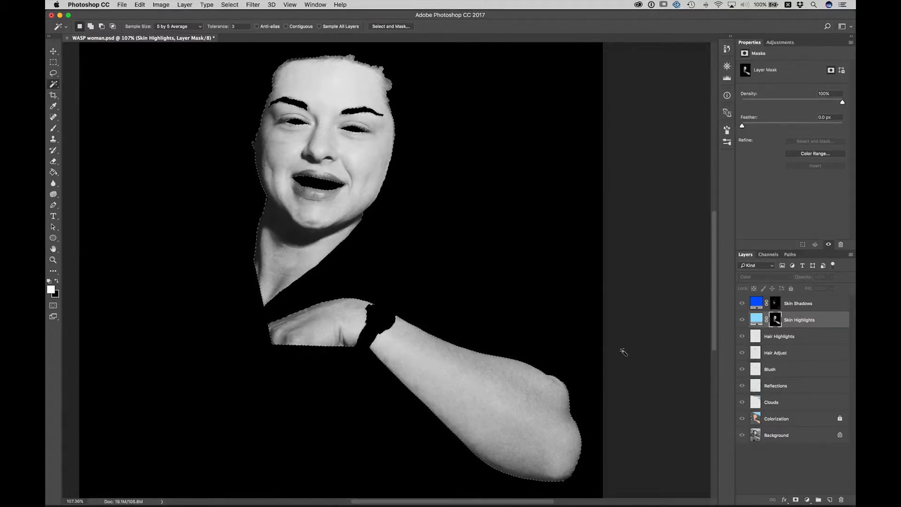
pyautogui.click(168, 5)
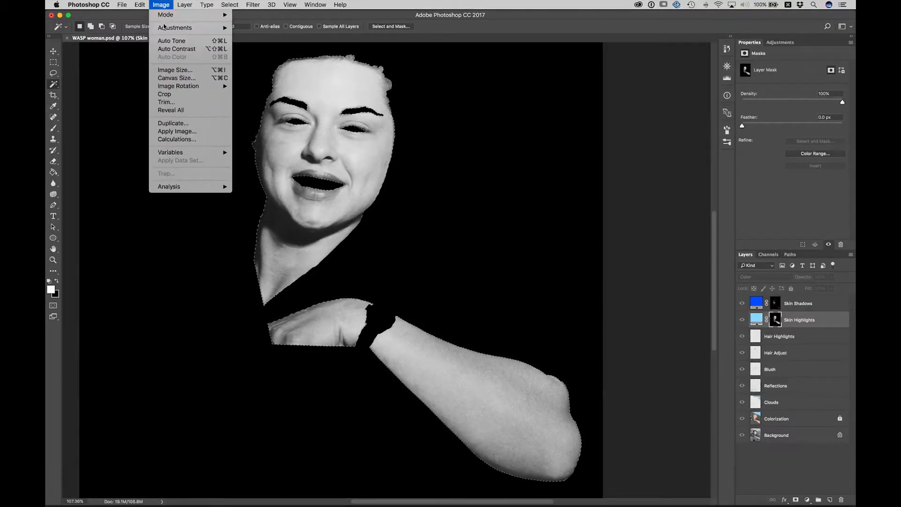
pyautogui.moveTo(165, 26)
pyautogui.click(241, 38)
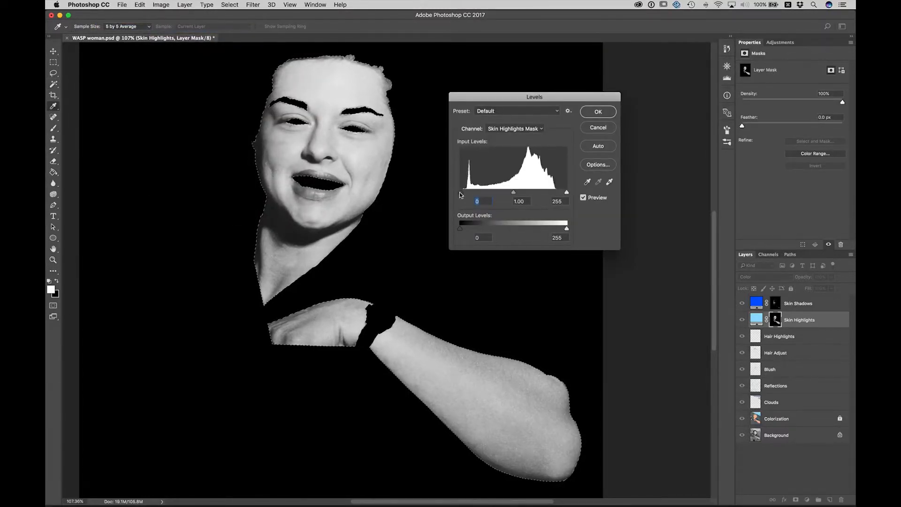
pyautogui.moveTo(460, 193); pyautogui.dragTo(479, 194)
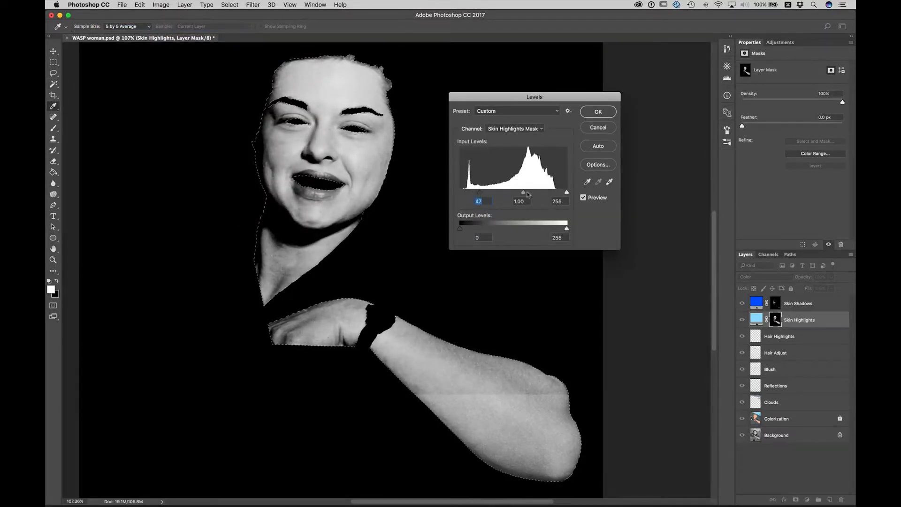
pyautogui.moveTo(566, 193); pyautogui.dragTo(556, 193)
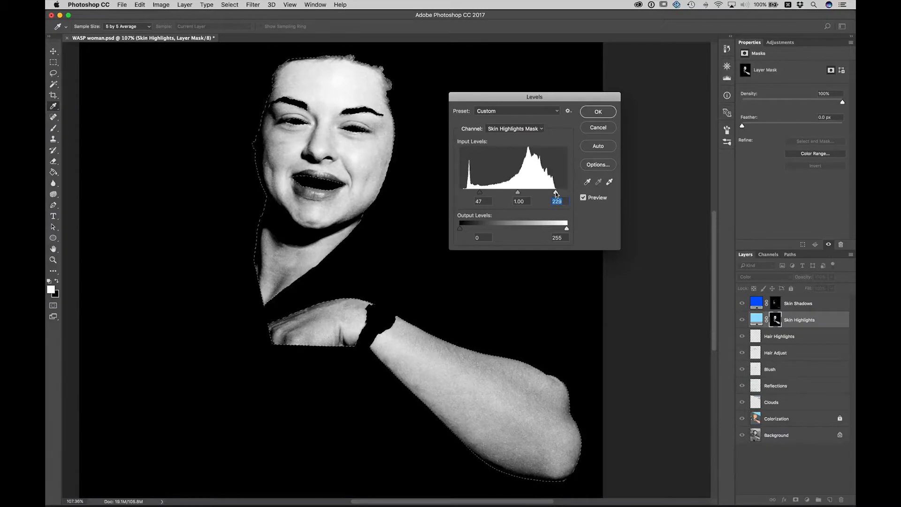
pyautogui.moveTo(479, 195); pyautogui.dragTo(460, 192)
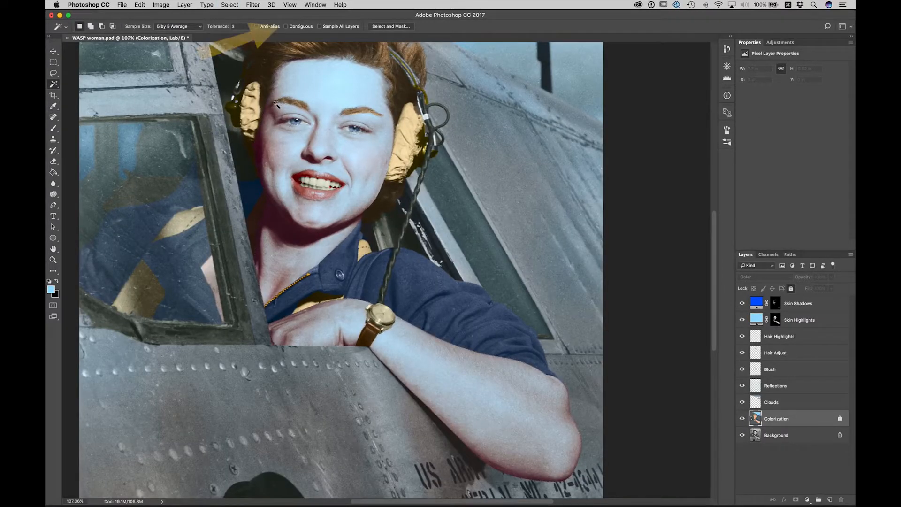
# Step: Select only the contiguous face and neck skin and apply Levels there on the Skin Highlights mask, with input black 198 and white 231
pyautogui.click(286, 27)
pyautogui.click(330, 90)
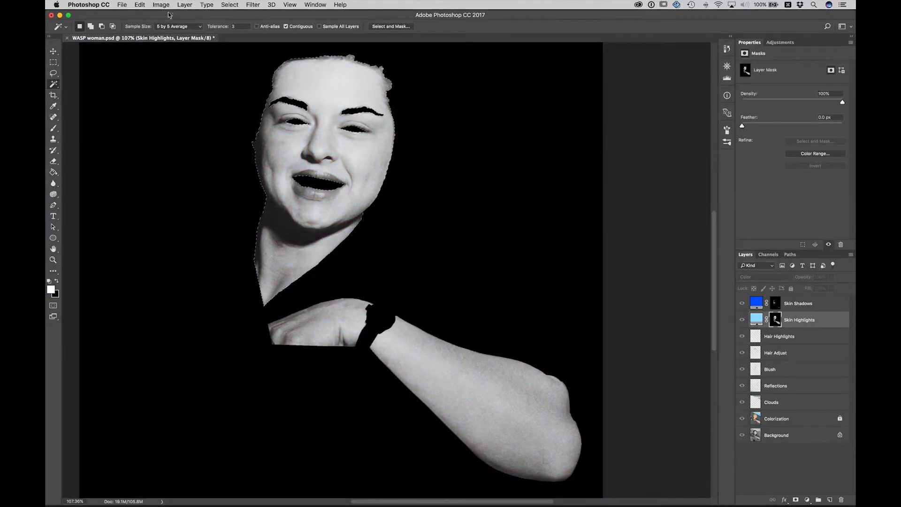
pyautogui.click(161, 5)
pyautogui.moveTo(178, 28)
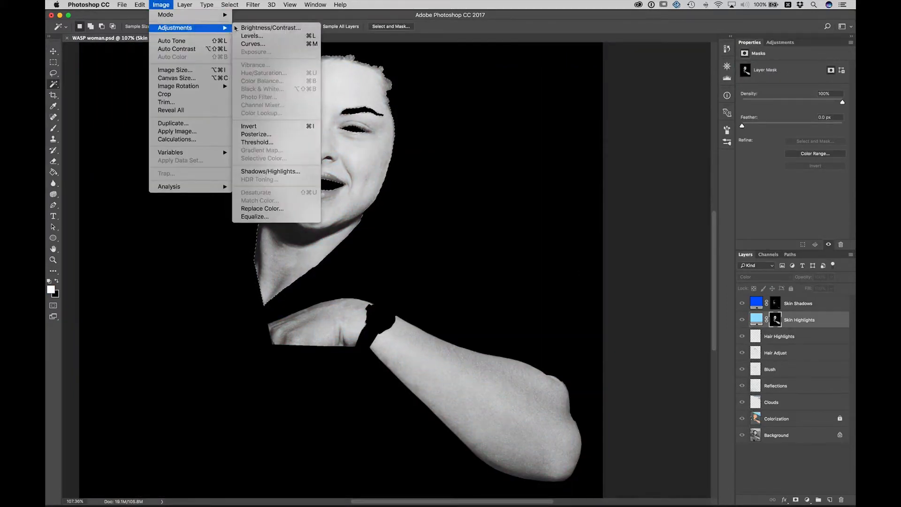
pyautogui.click(266, 36)
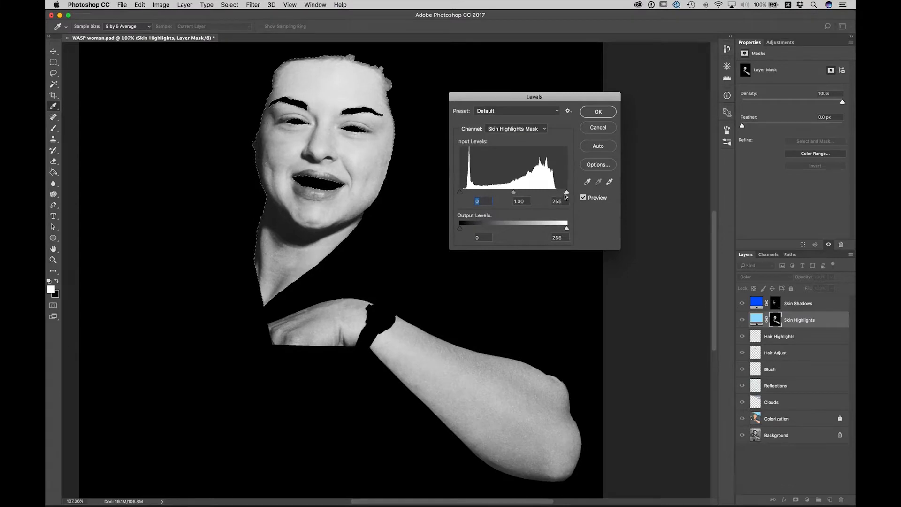
pyautogui.moveTo(565, 193); pyautogui.dragTo(556, 193)
pyautogui.moveTo(459, 193); pyautogui.dragTo(542, 193)
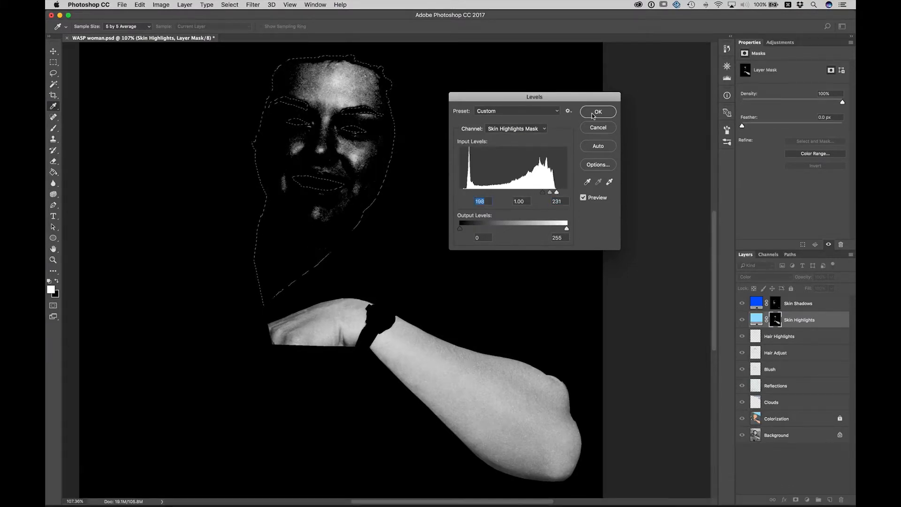
pyautogui.click(594, 113)
# Step: Select the hand and arm in the Skin Highlights mask and use Levels to raise the input black point and lower the white point
pyautogui.press('w')
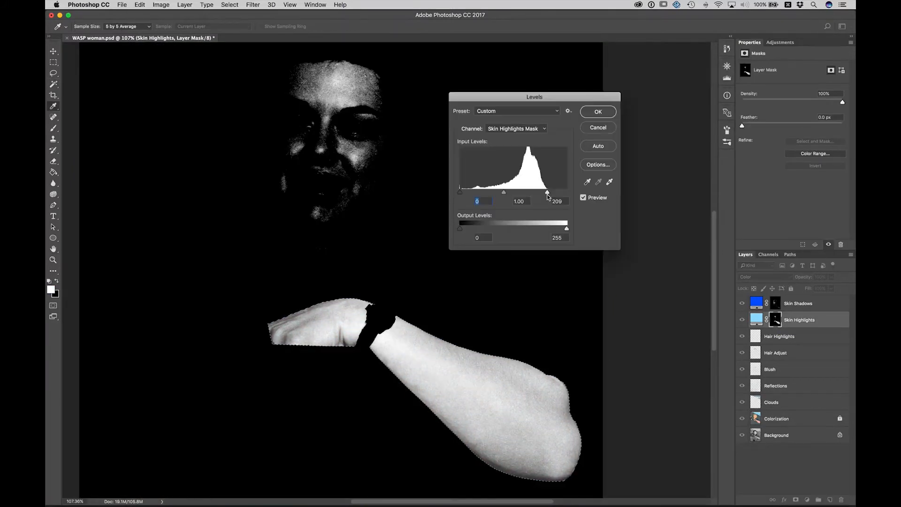
pyautogui.moveTo(547, 193); pyautogui.dragTo(548, 193)
pyautogui.moveTo(460, 192); pyautogui.dragTo(531, 193)
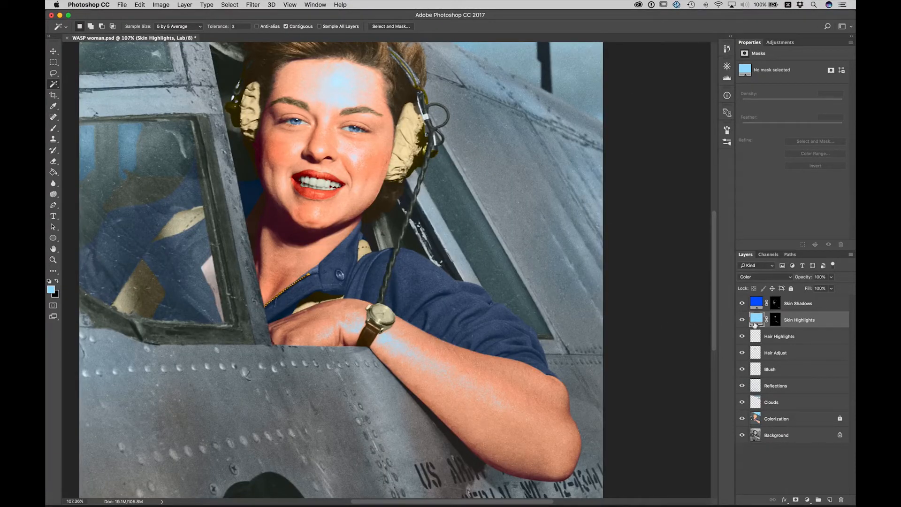
# Step: Set the Skin Highlights layer's opacity to 64% and compare the skin with and without the layer
pyautogui.click(742, 320)
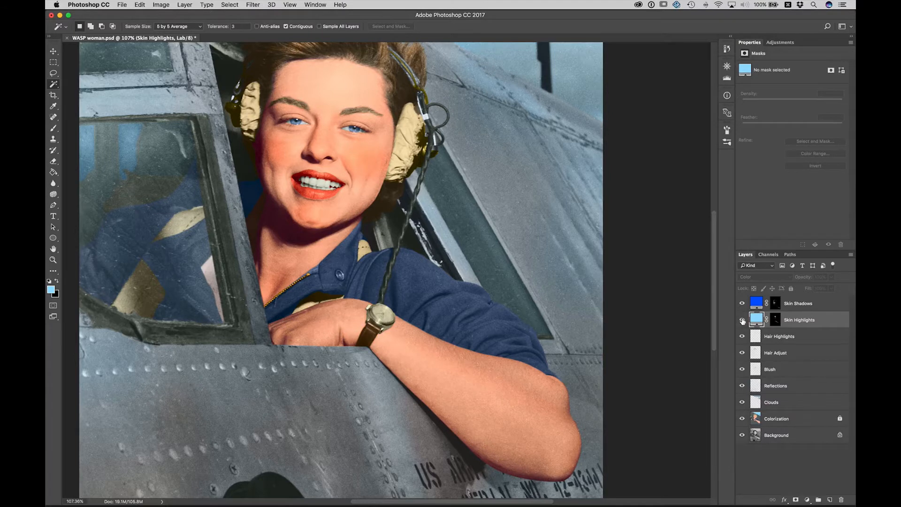
pyautogui.click(742, 320)
pyautogui.click(831, 277)
pyautogui.moveTo(810, 291); pyautogui.dragTo(817, 292)
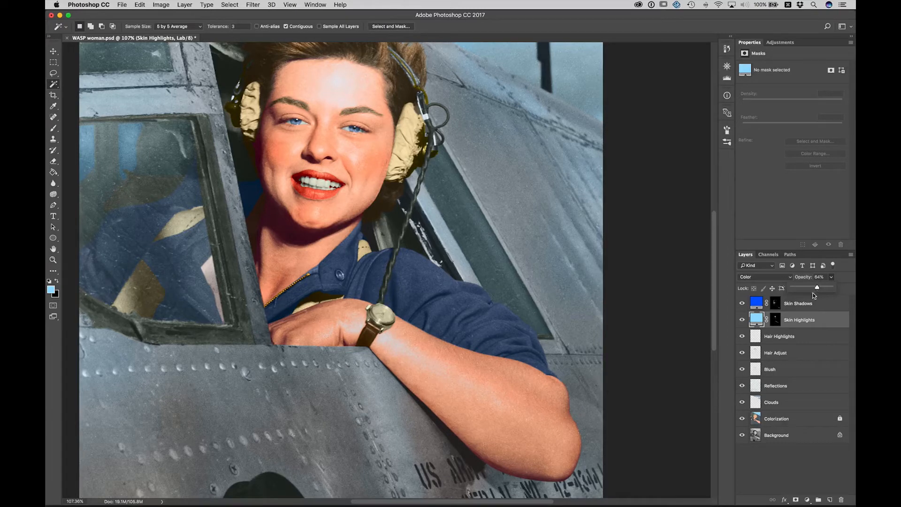
pyautogui.click(742, 320)
pyautogui.click(742, 320)
pyautogui.click(742, 320)
pyautogui.click(742, 320)
pyautogui.click(742, 320)
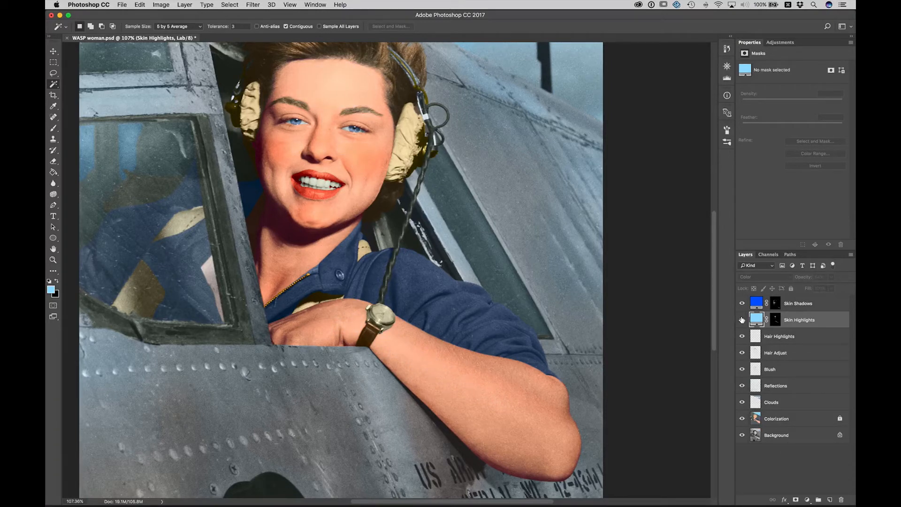
pyautogui.click(742, 320)
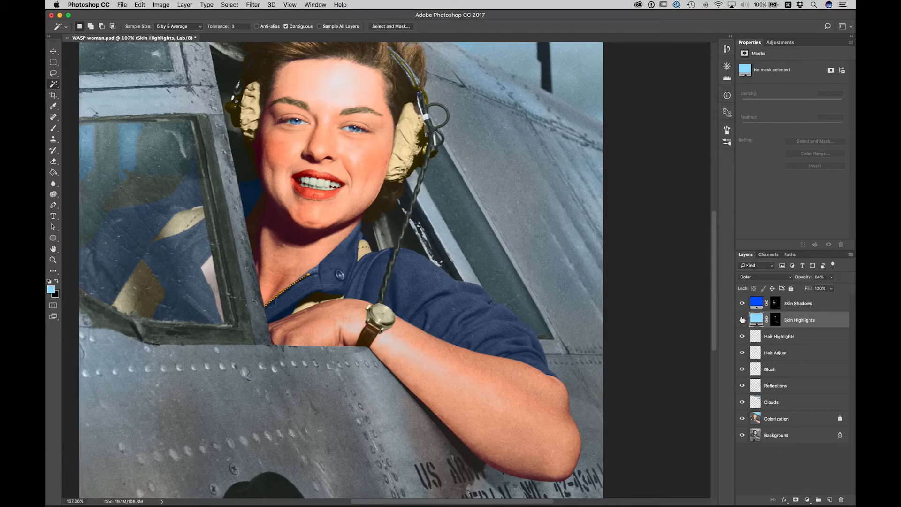
# Step: Add the lips from the Background layer to the Skin Highlights mask, adjust them with Levels, and compare the layer on and off
pyautogui.click(777, 418)
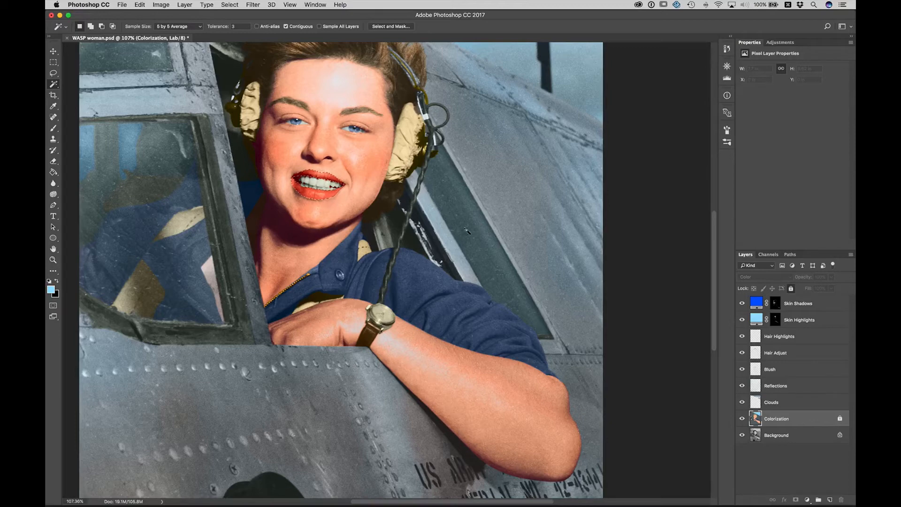
pyautogui.click(161, 4)
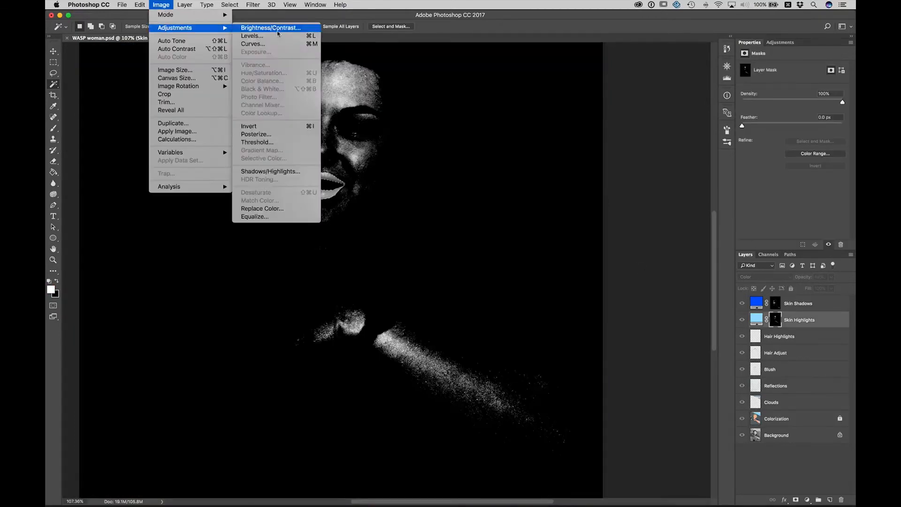
pyautogui.click(263, 37)
pyautogui.press('Tab')
pyautogui.press('Return')
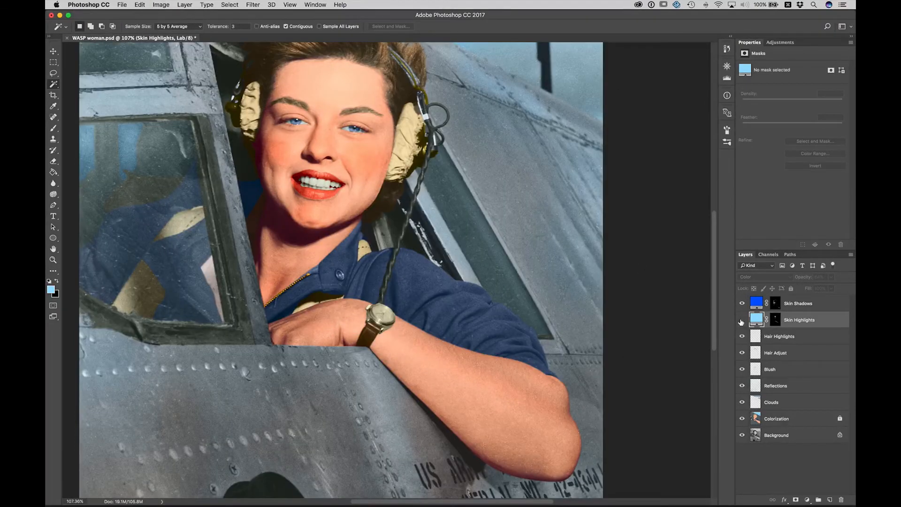
pyautogui.click(741, 321)
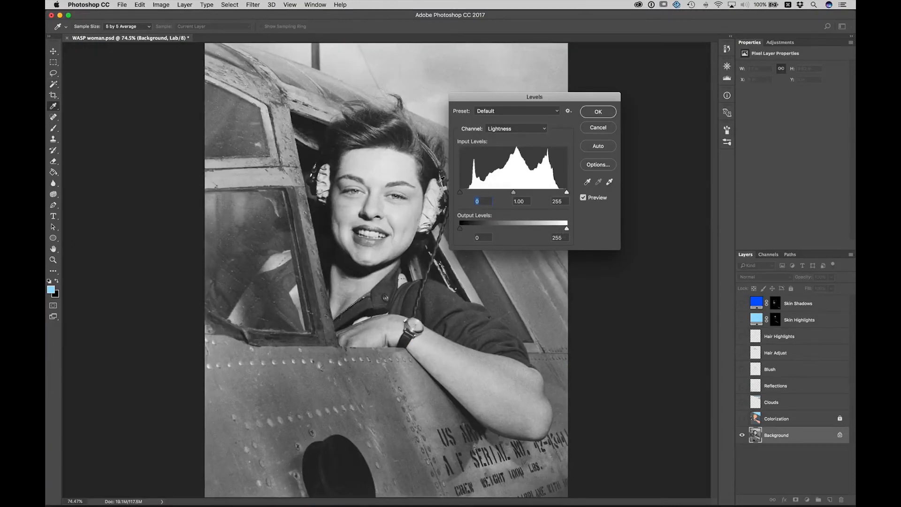
# Step: Duplicate the Background layer as Adjusted Contrast, increase the copy's contrast, and toggle it to compare the colorized photo
pyautogui.moveTo(459, 192)
pyautogui.mouseDown()
pyautogui.moveTo(469, 193)
pyautogui.moveTo(449, 196)
pyautogui.mouseUp()
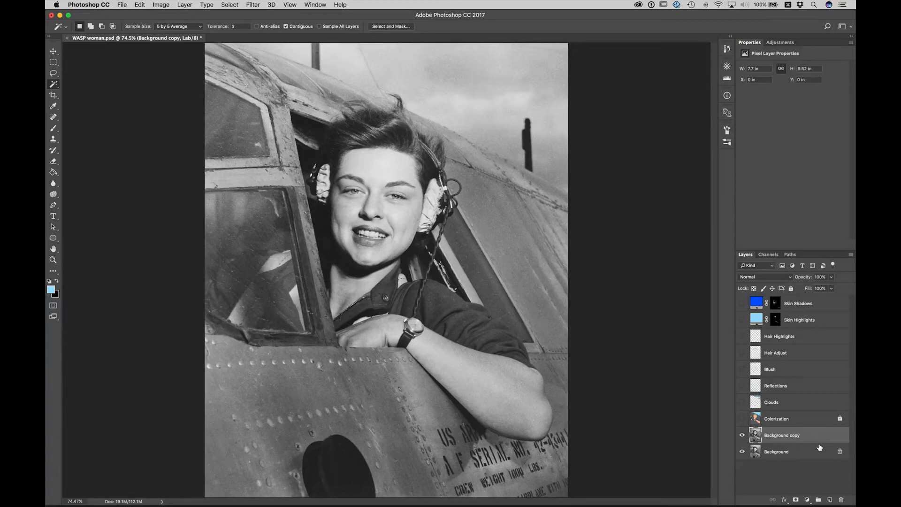
pyautogui.doubleClick(819, 446)
pyautogui.write('Adjusted Contrast')
pyautogui.press('Return')
pyautogui.click(160, 5)
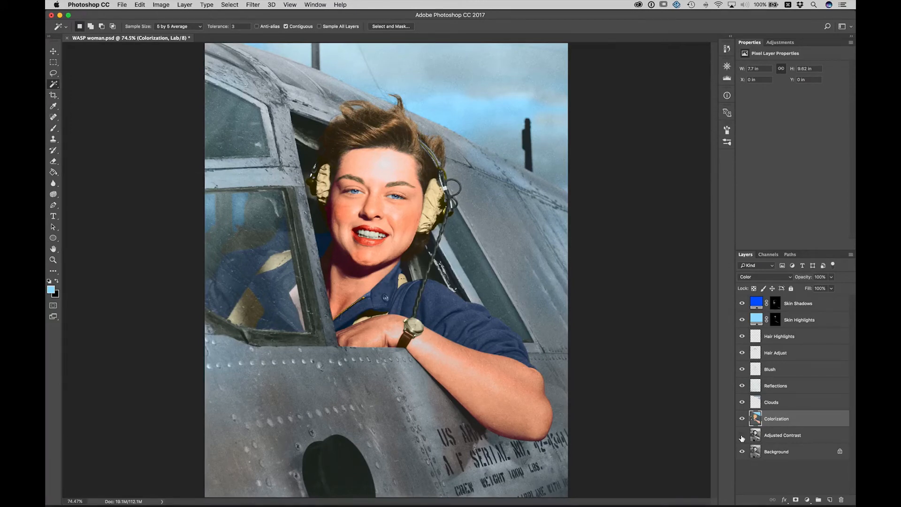
pyautogui.click(742, 435)
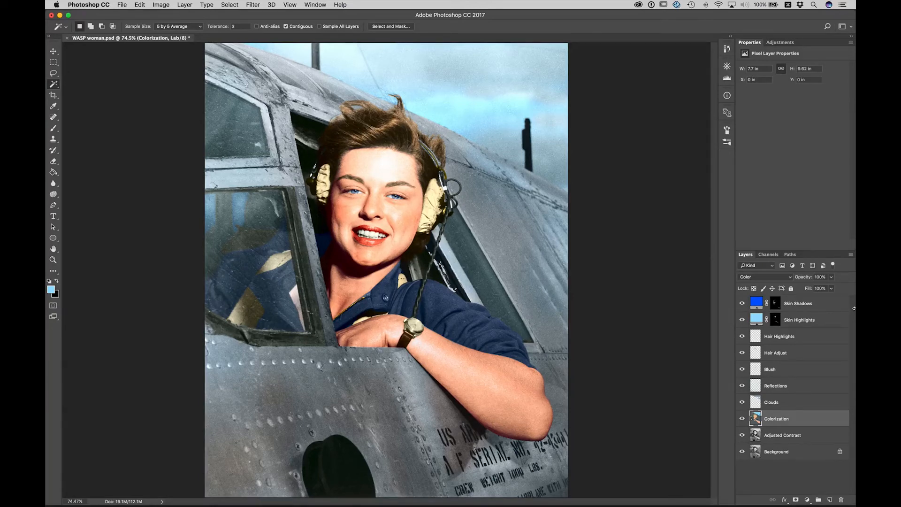
# Step: Review the build-up from the Background layer, restoring Colorization to Color mode and revealing each refinement layer and Adjusted Contrast one by one
pyautogui.keyDown('alt'); pyautogui.click(742, 451); pyautogui.keyUp('alt')
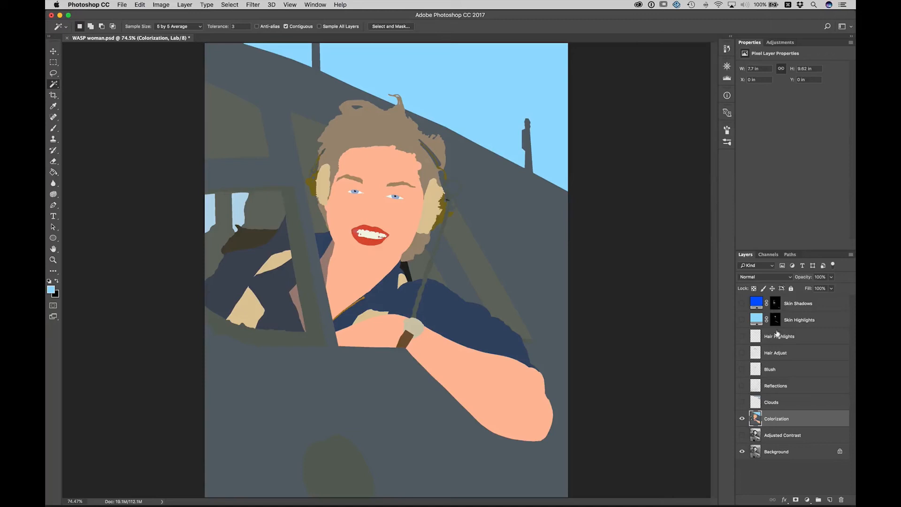
pyautogui.hotkey('alt', 'shift', 'c')
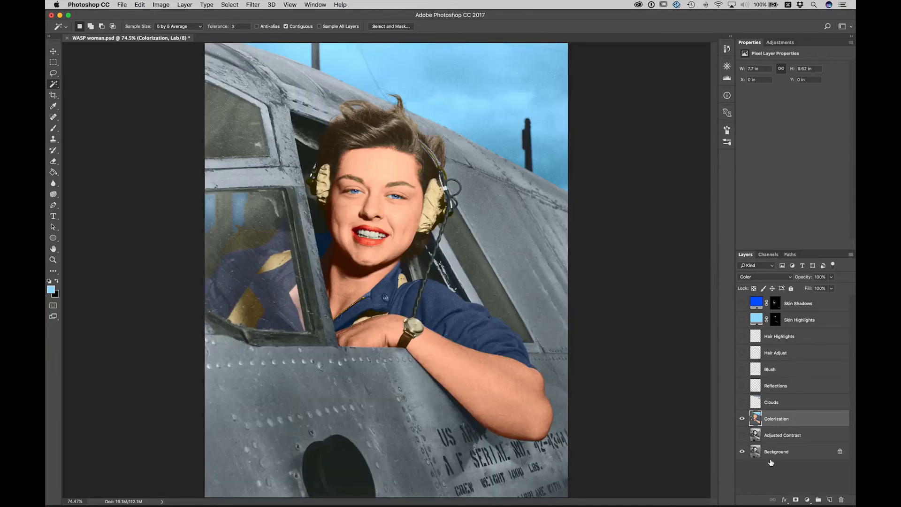
pyautogui.click(742, 353)
pyautogui.click(742, 402)
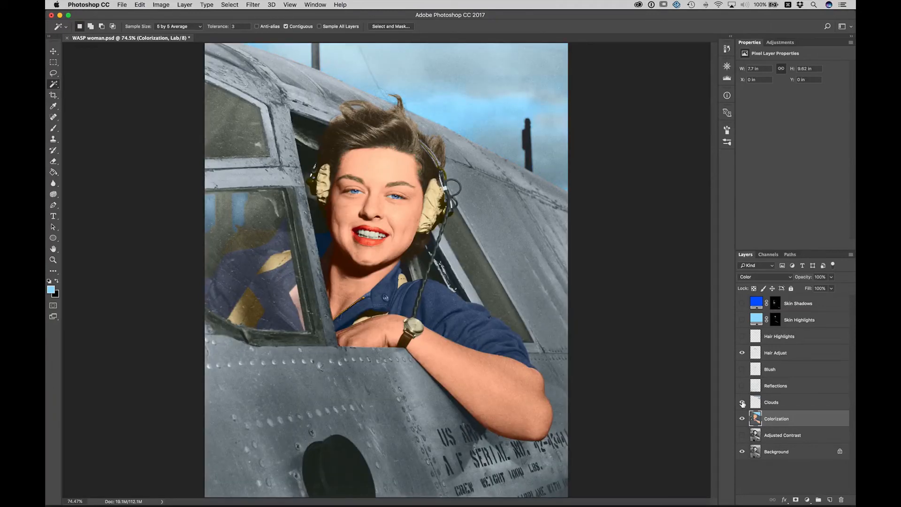
pyautogui.click(741, 385)
pyautogui.click(742, 370)
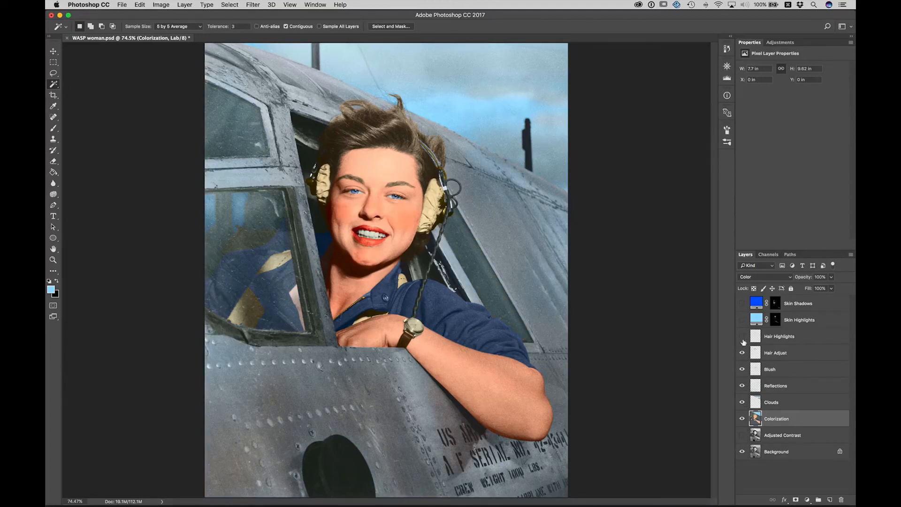
pyautogui.click(742, 337)
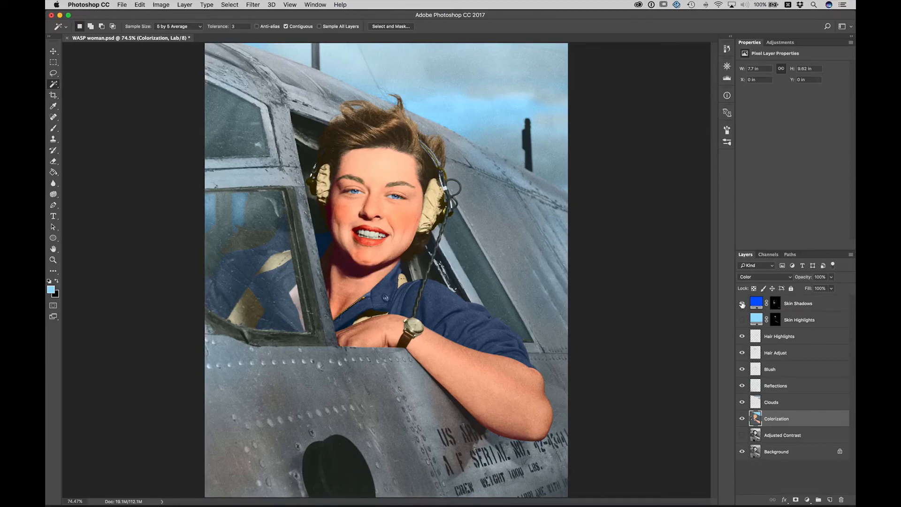
pyautogui.click(742, 320)
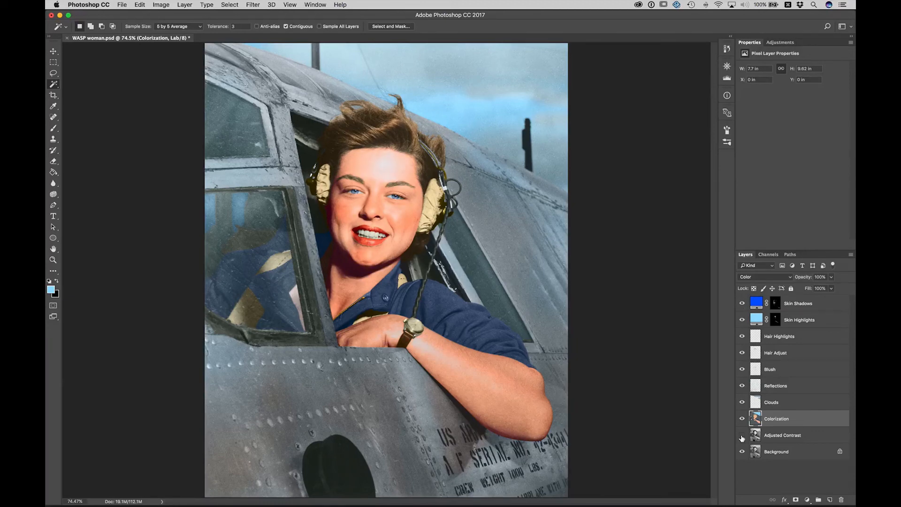
pyautogui.click(742, 437)
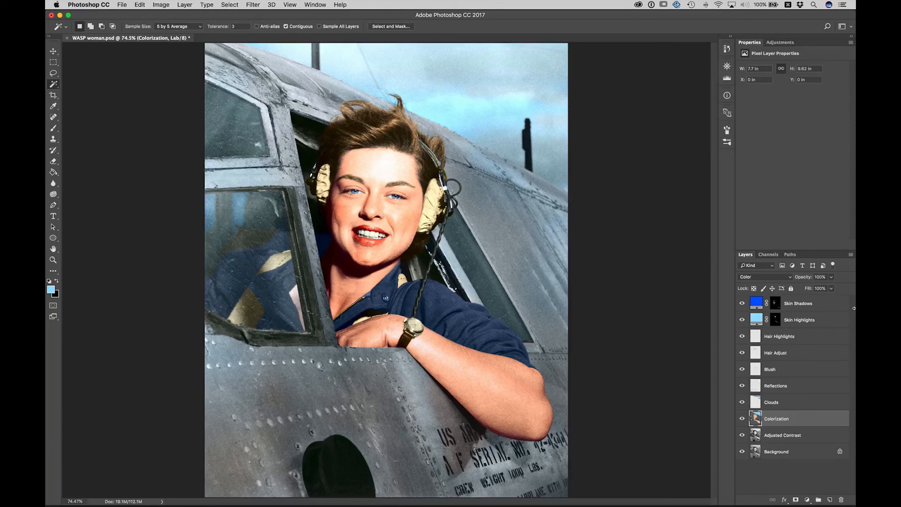